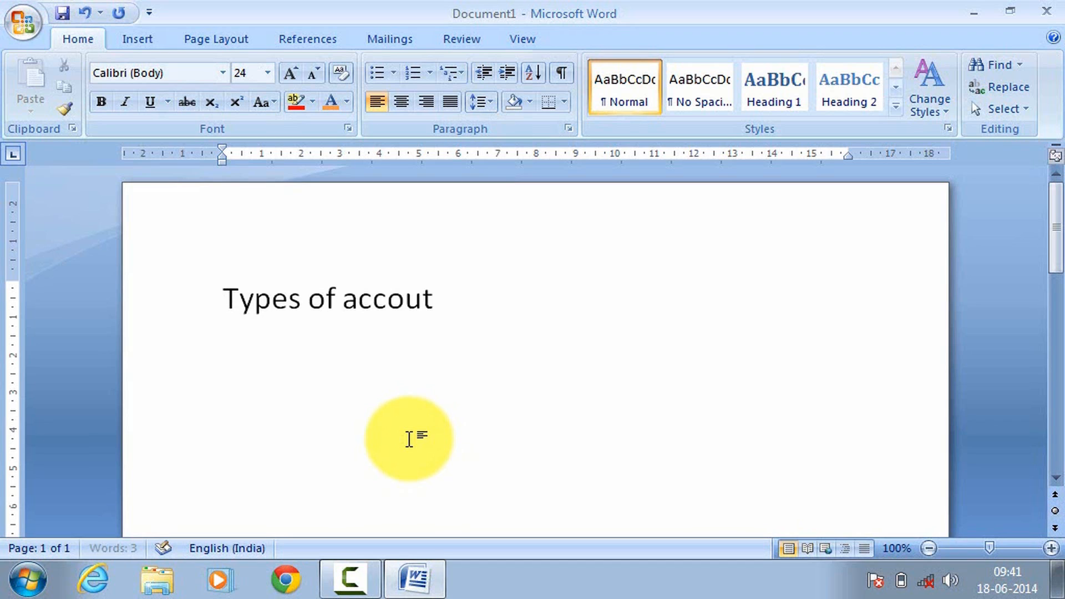
Correct the heading to "Types of accounts" and start a bulleted list below it with "Real accounts".
key("BackSpace")
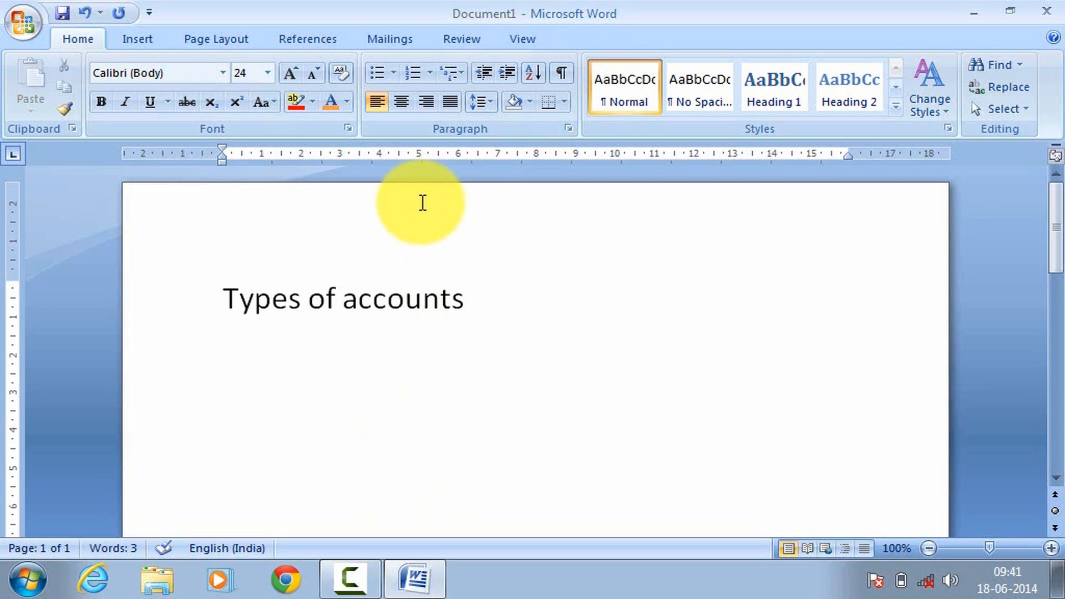
left_click(377, 67)
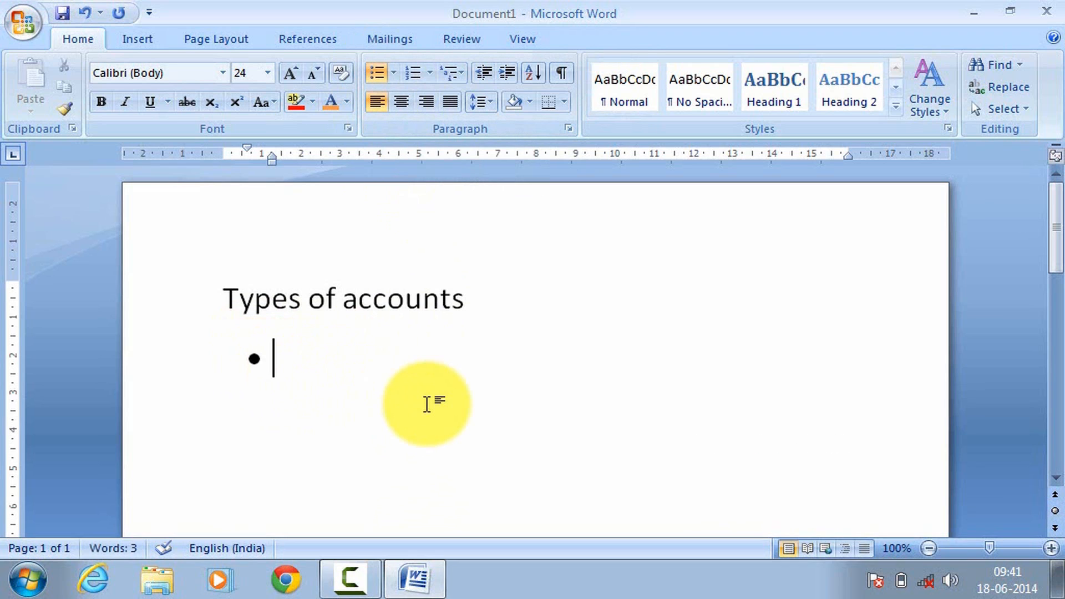
type("real ")
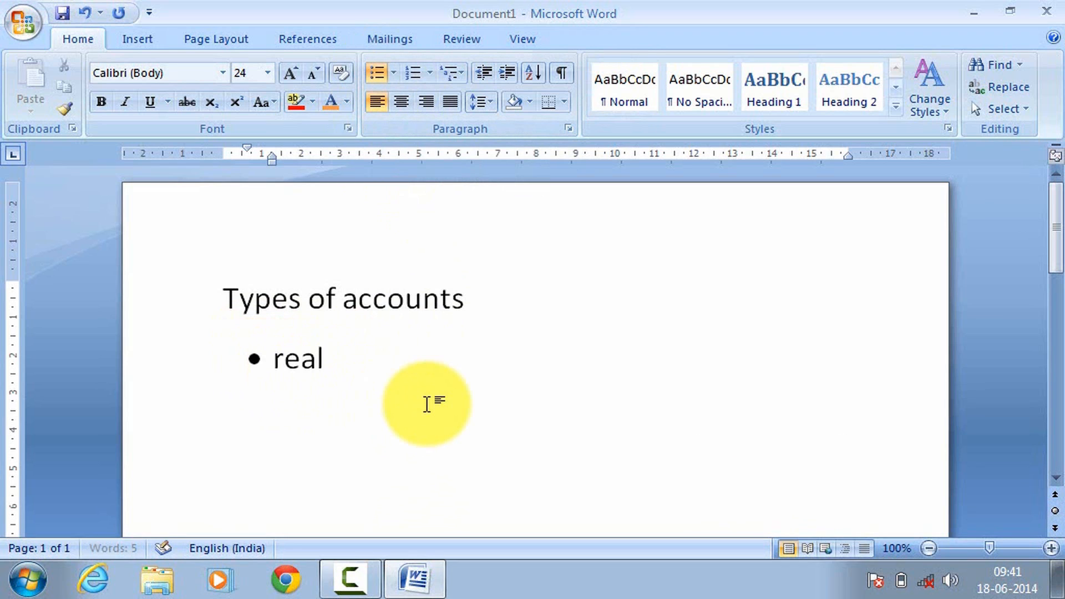
type("accounts")
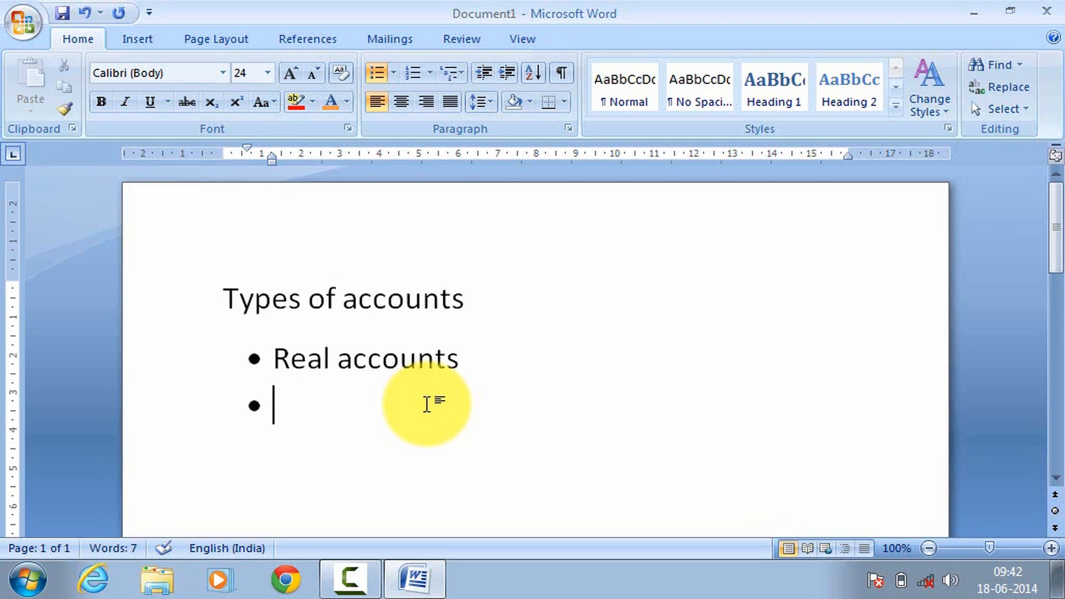
Add "Personal accounts" as the second bulleted item.
type("personal")
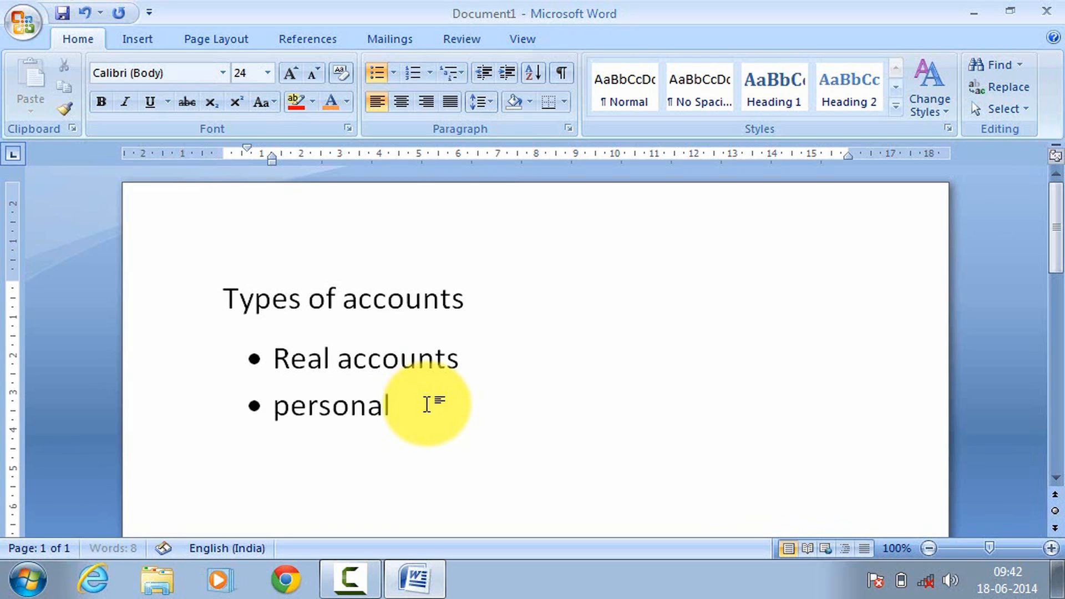
type(" accou")
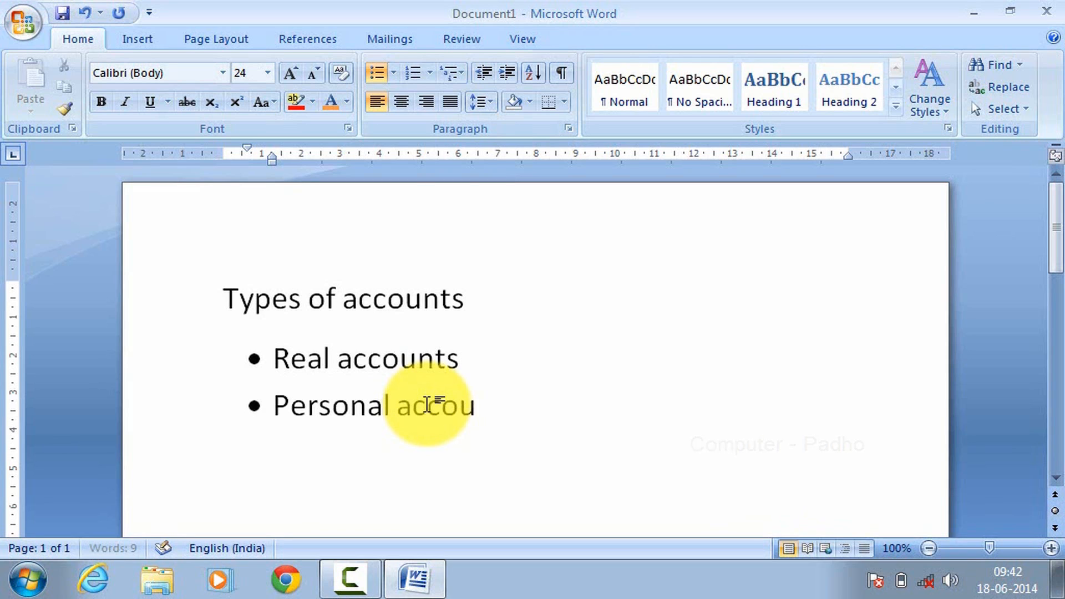
type("nts")
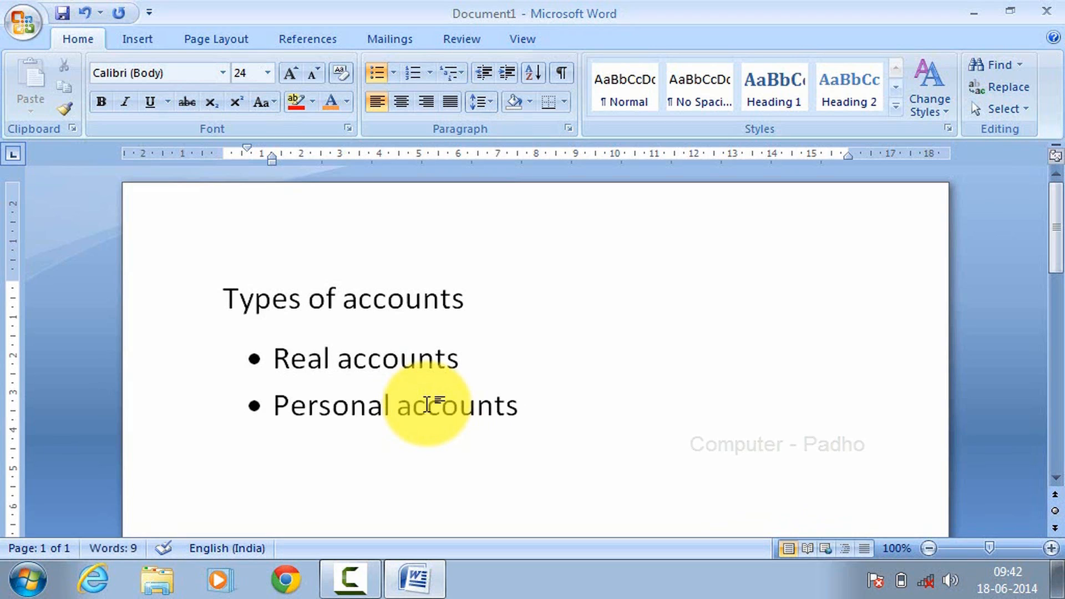
key("Return")
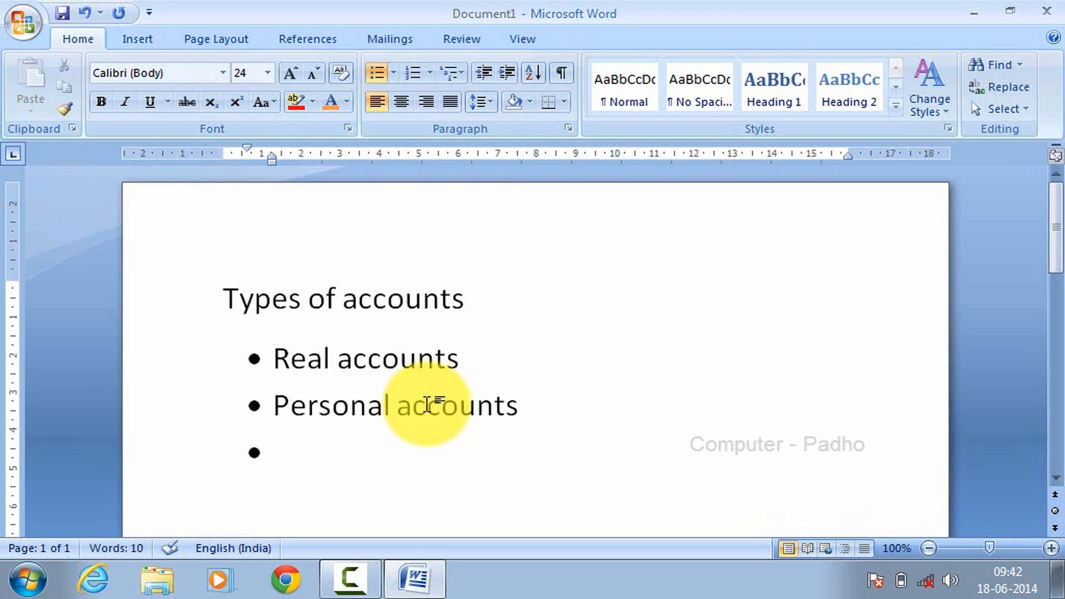
Add "Nominal accounts" as the third bulleted item and end the list on a plain line below.
type("no")
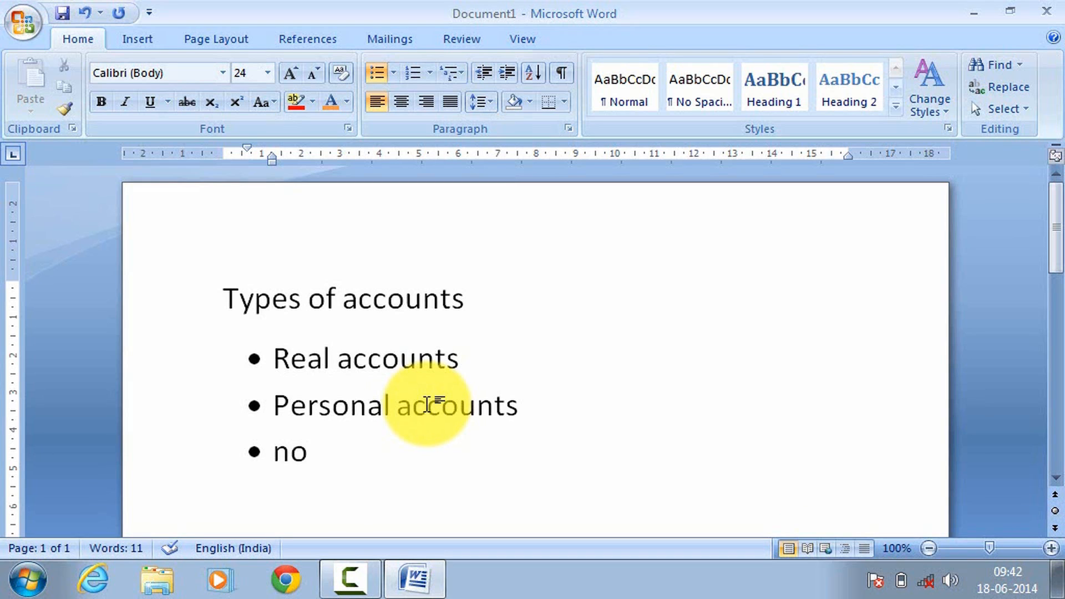
type("mion")
key("BackSpace")
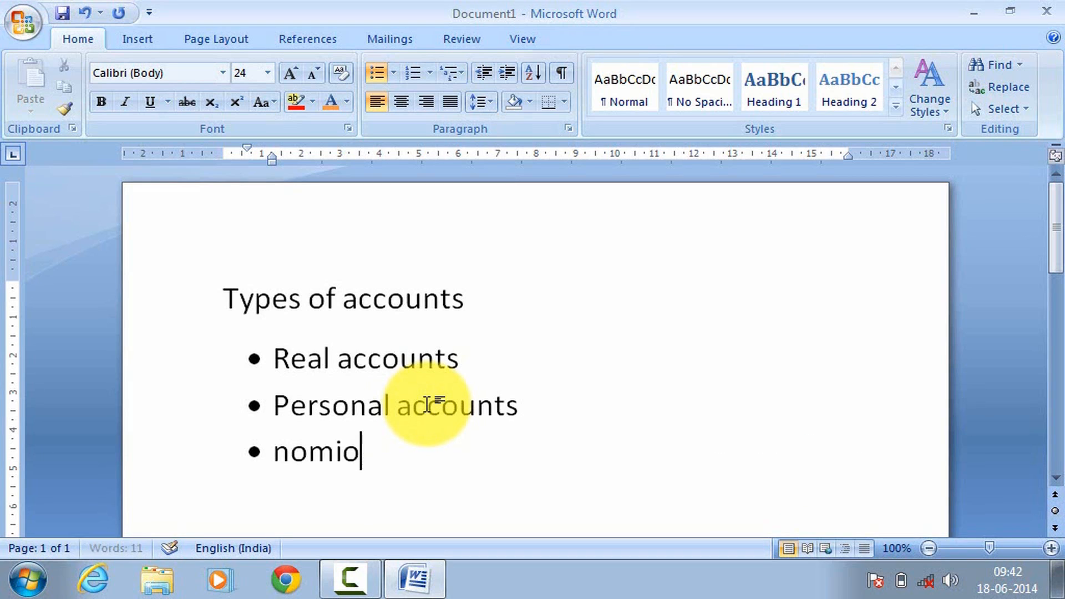
type("al ")
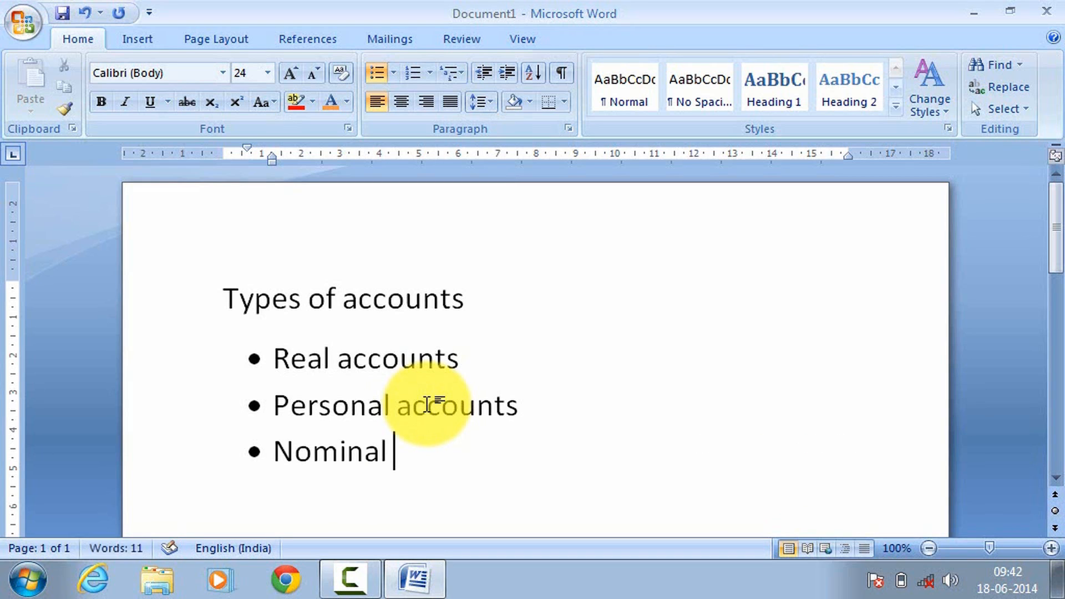
type("accounts")
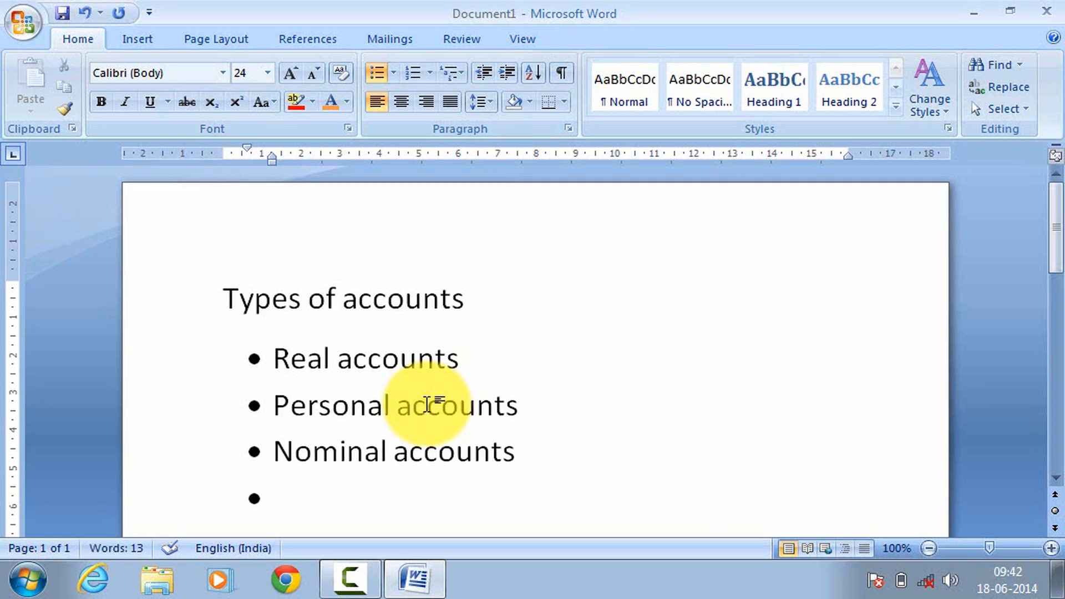
key("Return")
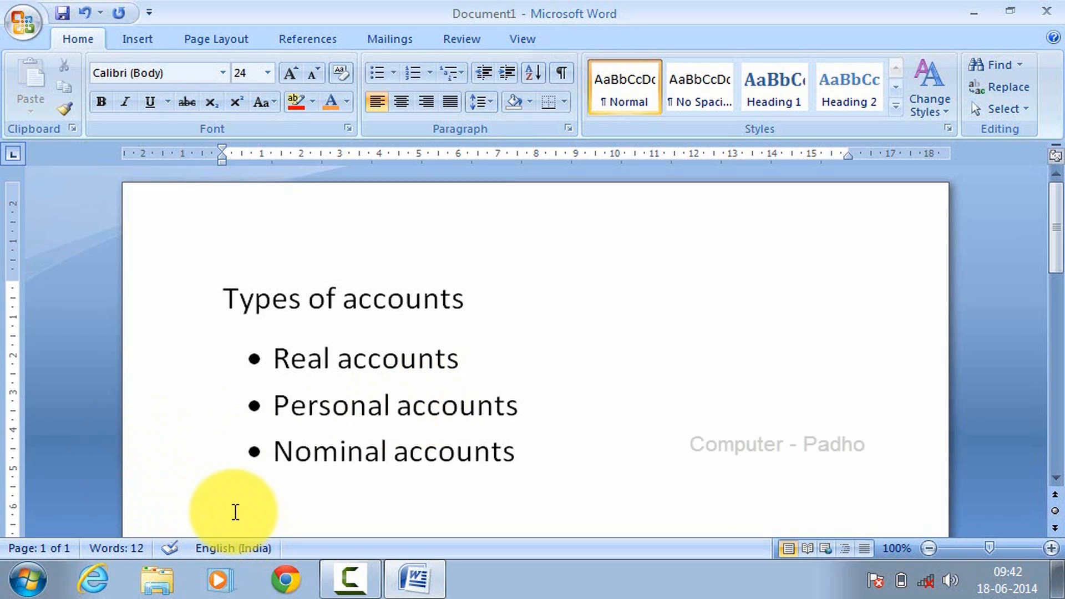
type("dfdgfdf")
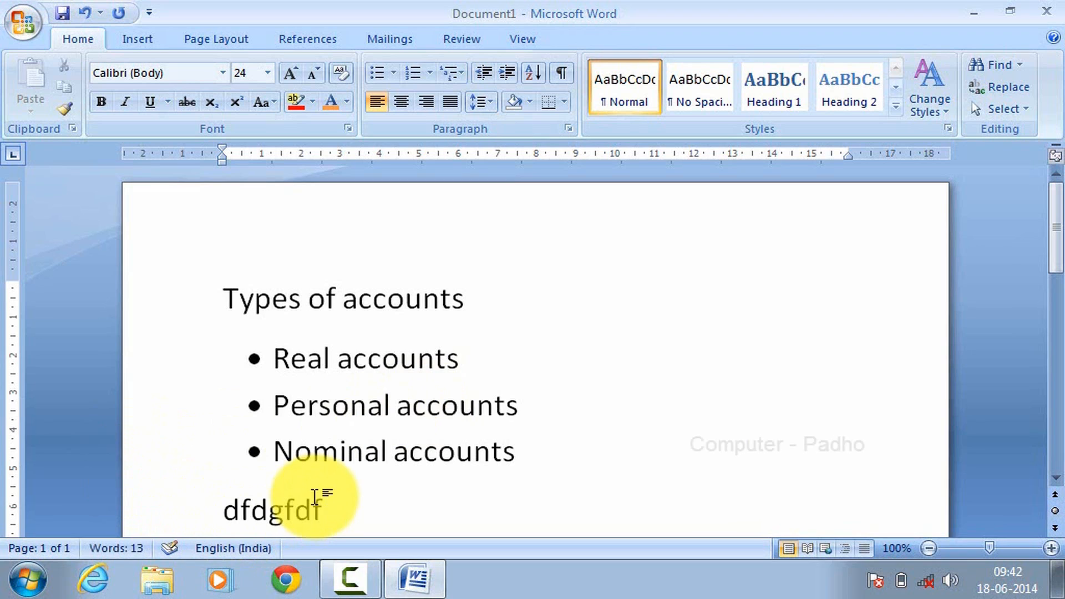
key("BackSpace")
key("BackSpace")
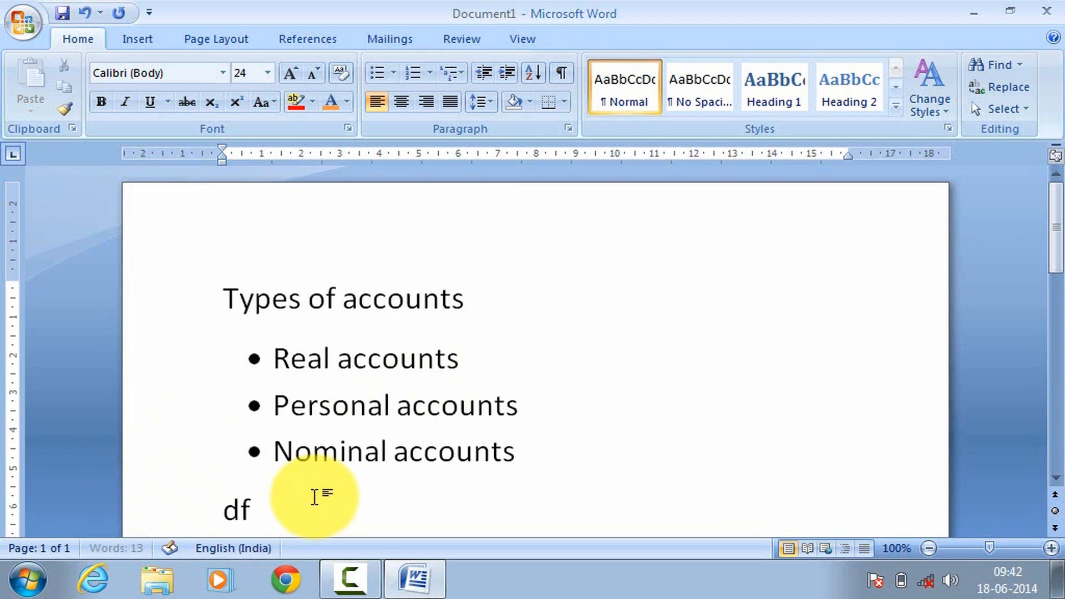
key("BackSpace")
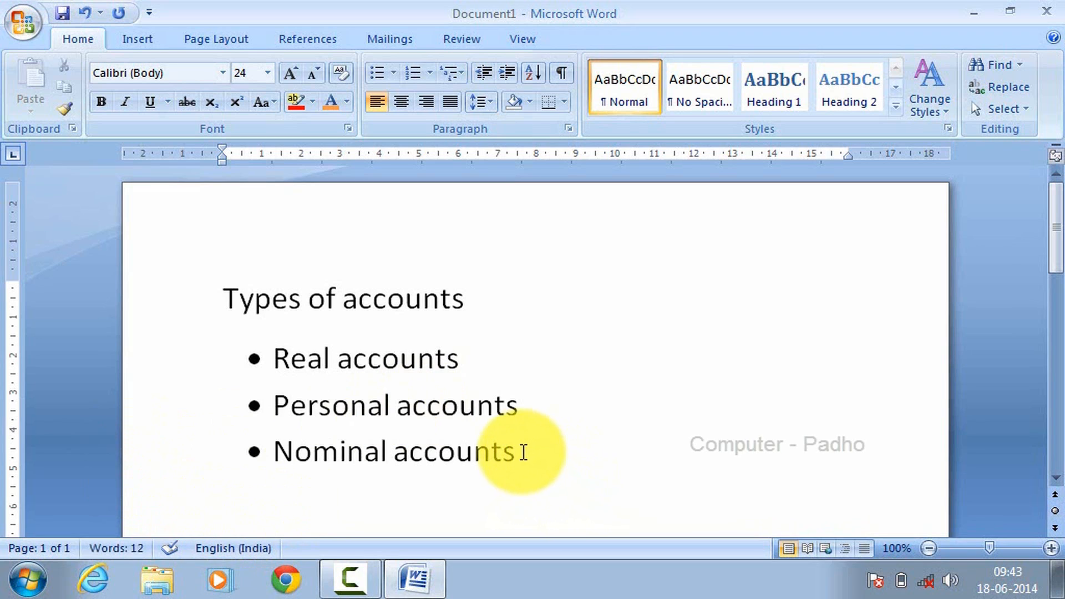
Change the bullets of the three account items to the arrowhead symbol from the bullet library.
left_click_drag(516, 450, 277, 349)
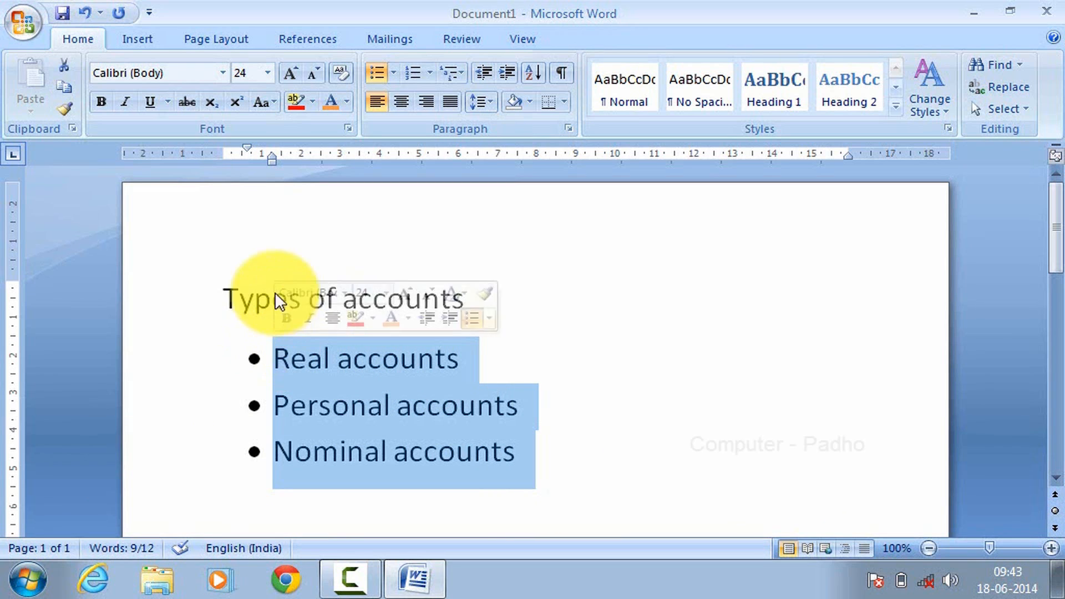
left_click(393, 74)
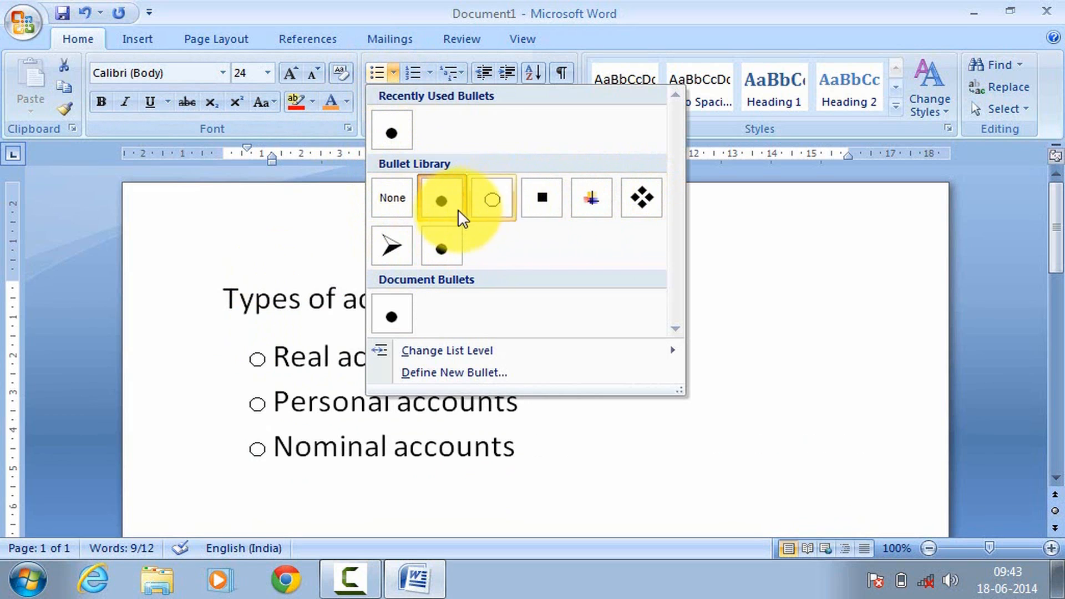
left_click(408, 243)
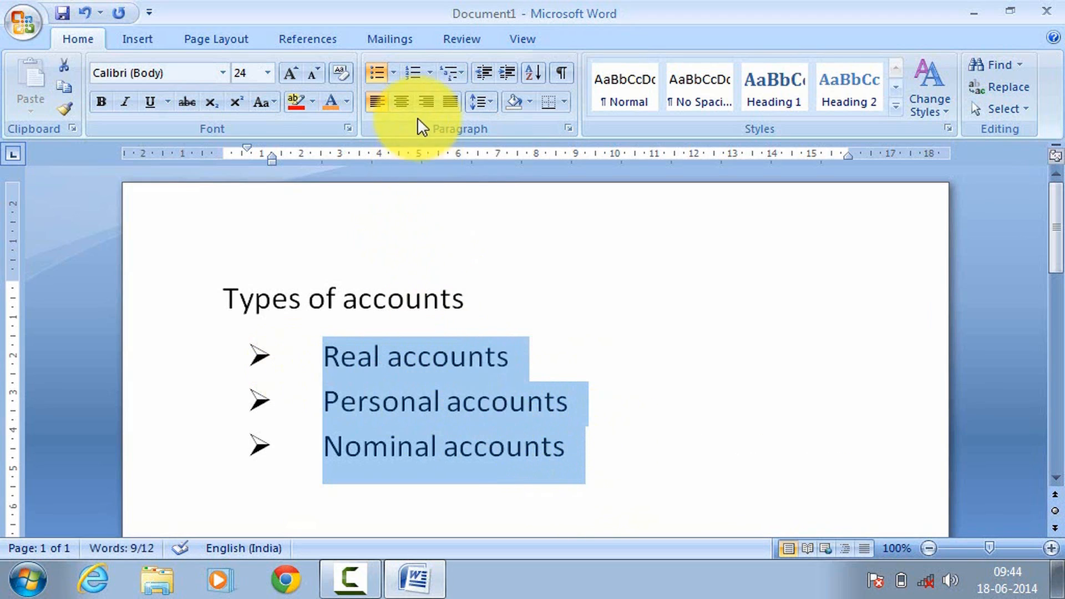
Convert the three account items to a numbered list in the 1., 2., 3. format.
left_click(411, 72)
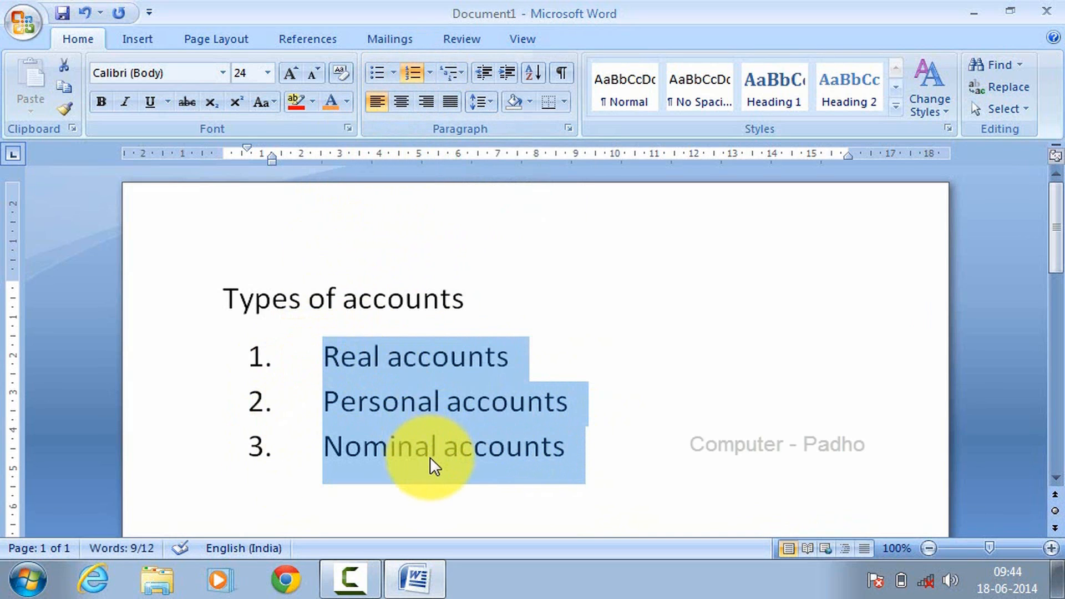
left_click(431, 75)
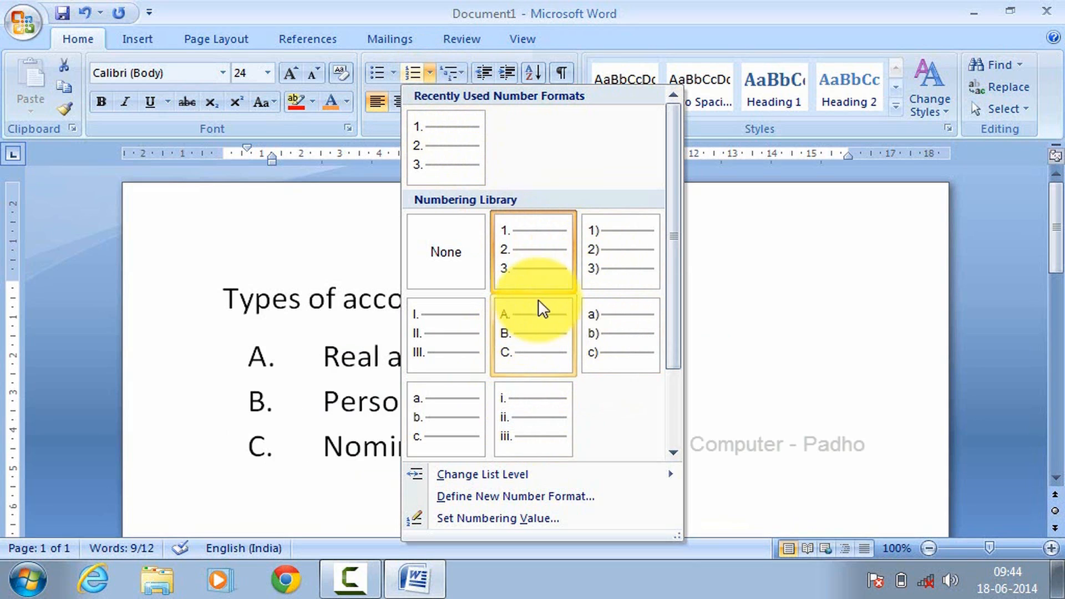
left_click(529, 240)
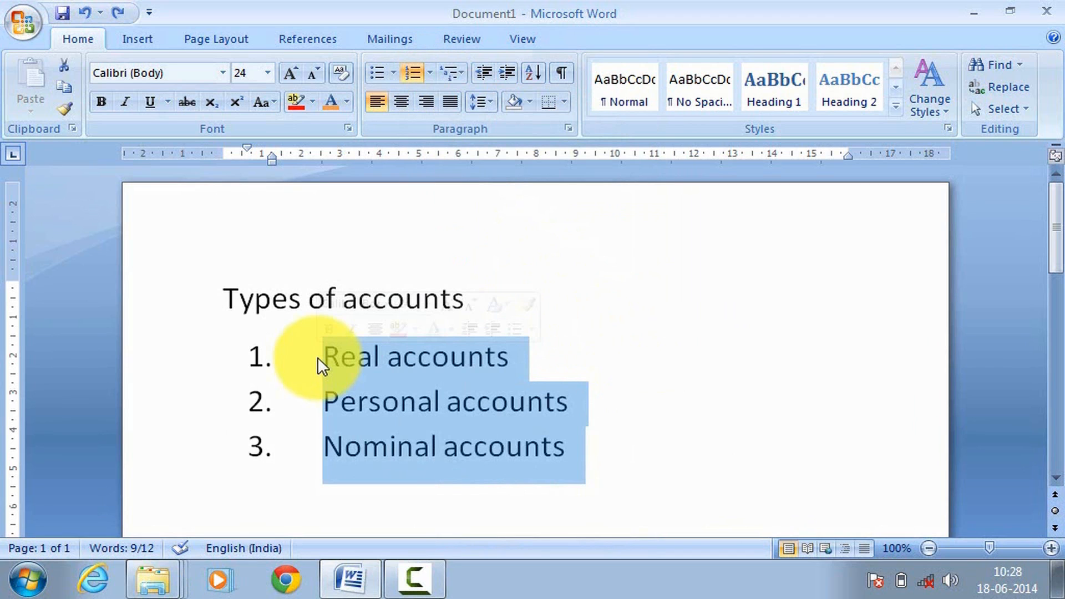
Remove the numbering from the three account items by choosing None, and undo the removal.
left_click(429, 74)
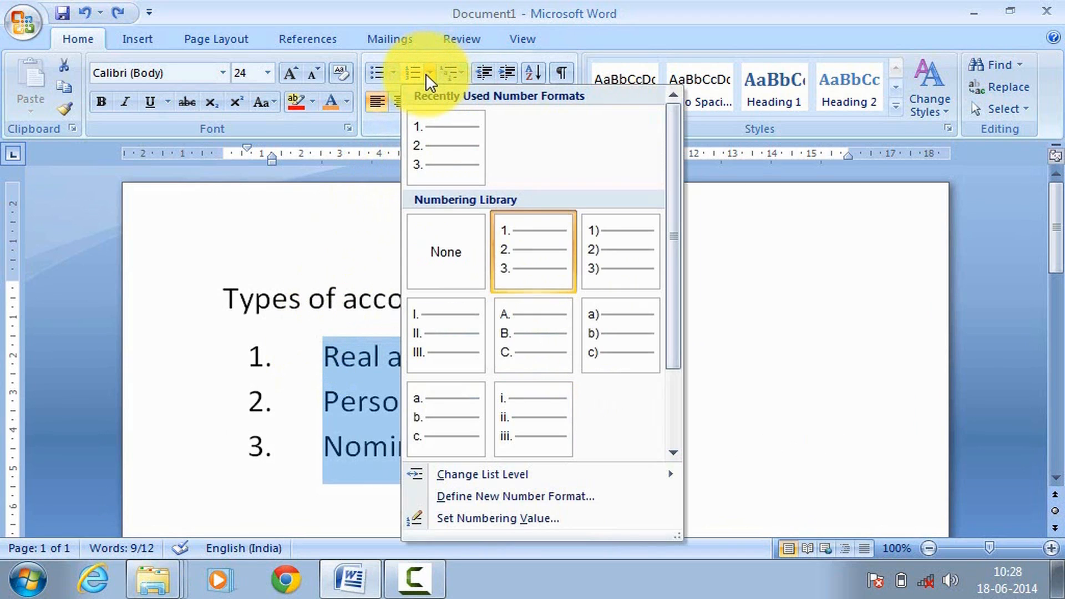
left_click(445, 233)
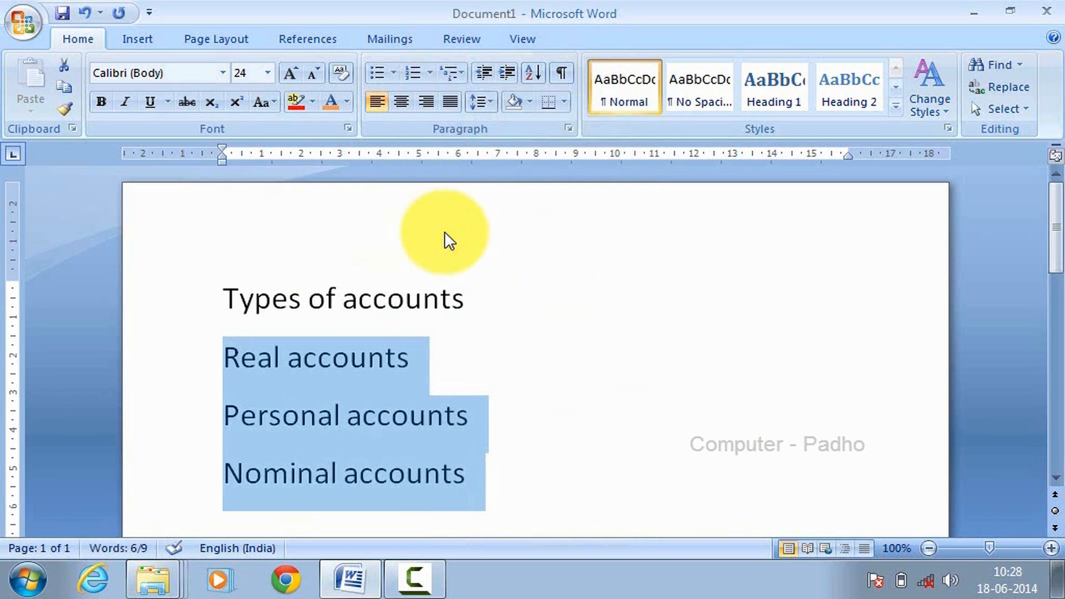
key("ctrl+z")
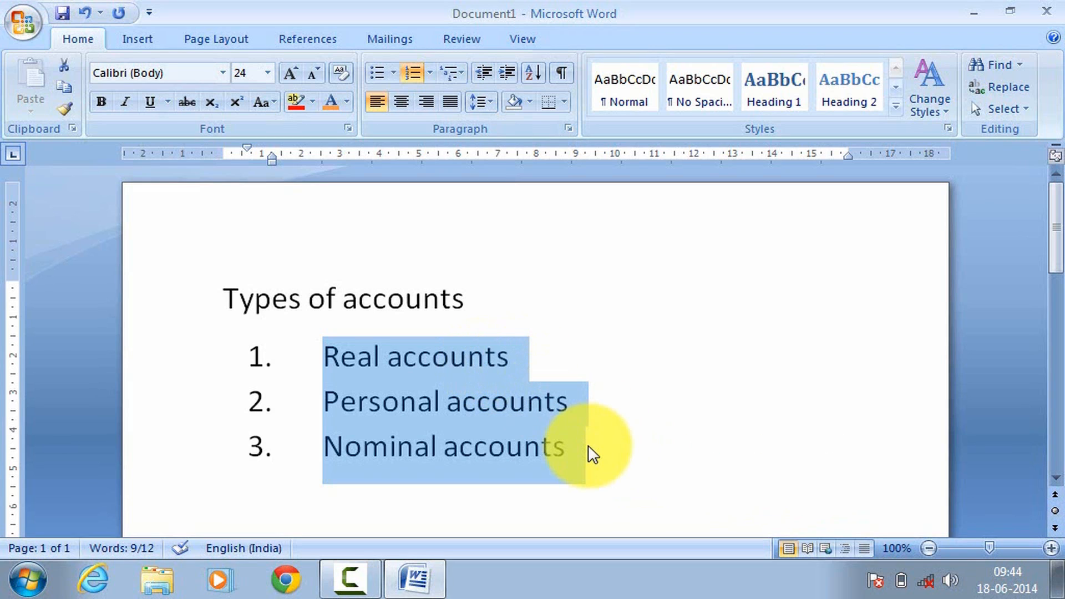
Delete the entire document content and clear the leftover list number from the empty line.
key("ctrl+a")
key("Delete")
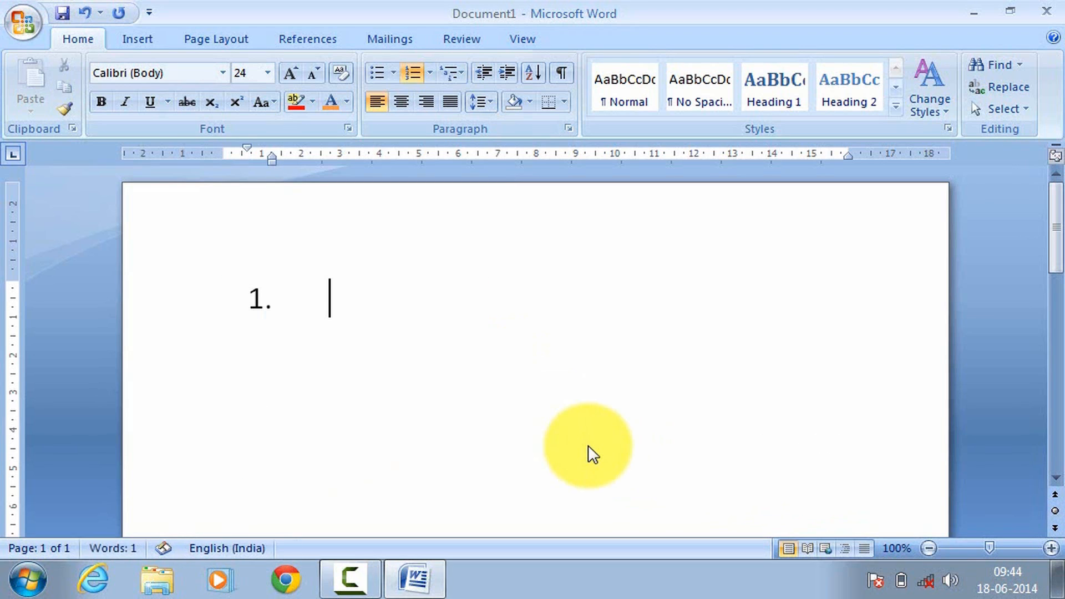
key("BackSpace")
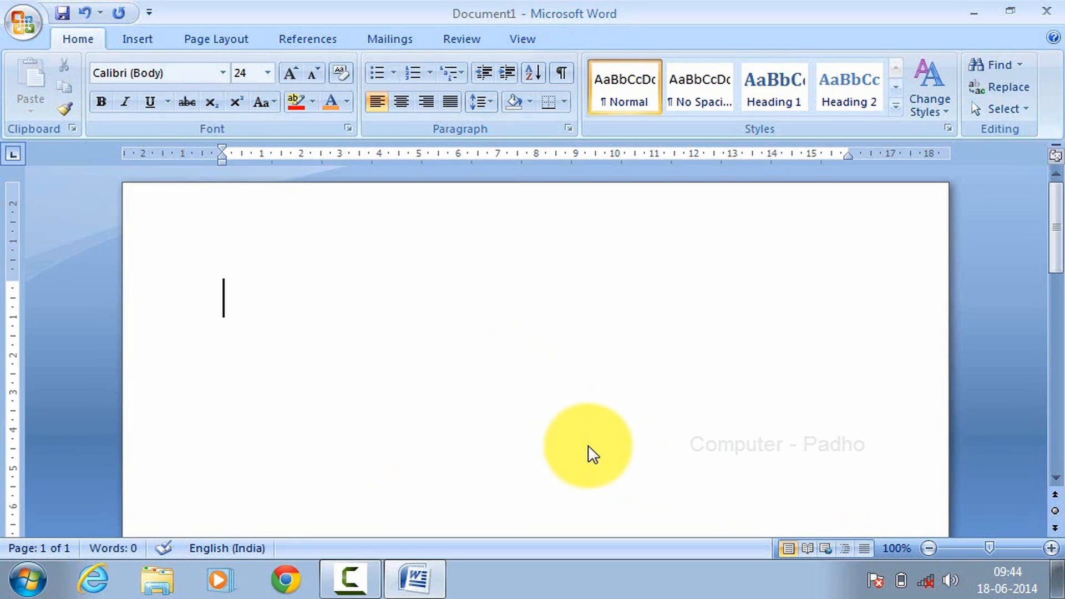
Enter the heading "Types of accounts" with a capital T and start a new line below it.
type("types ")
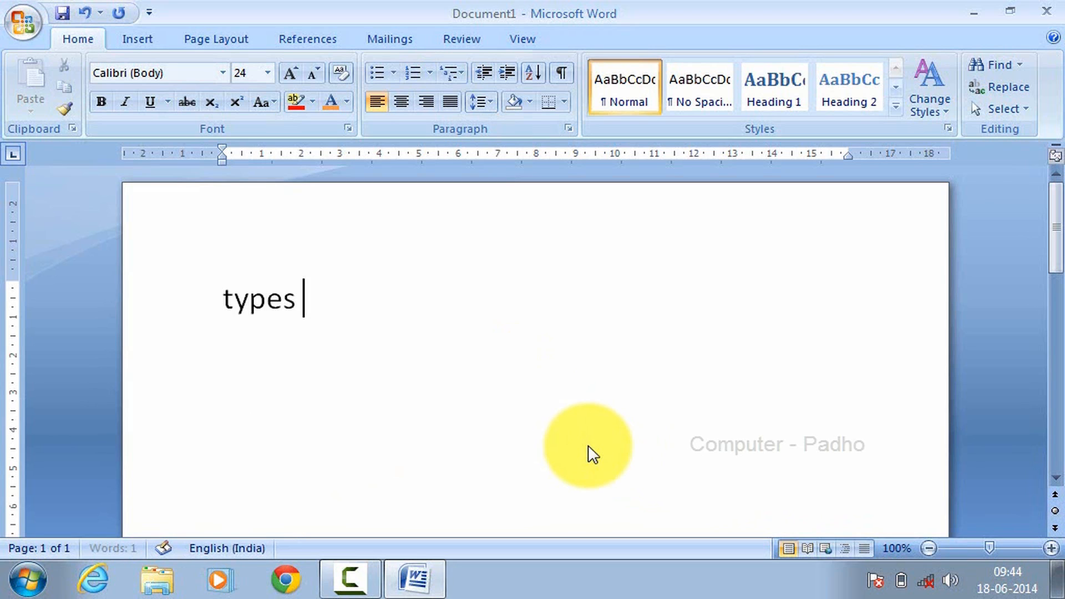
type("of ac")
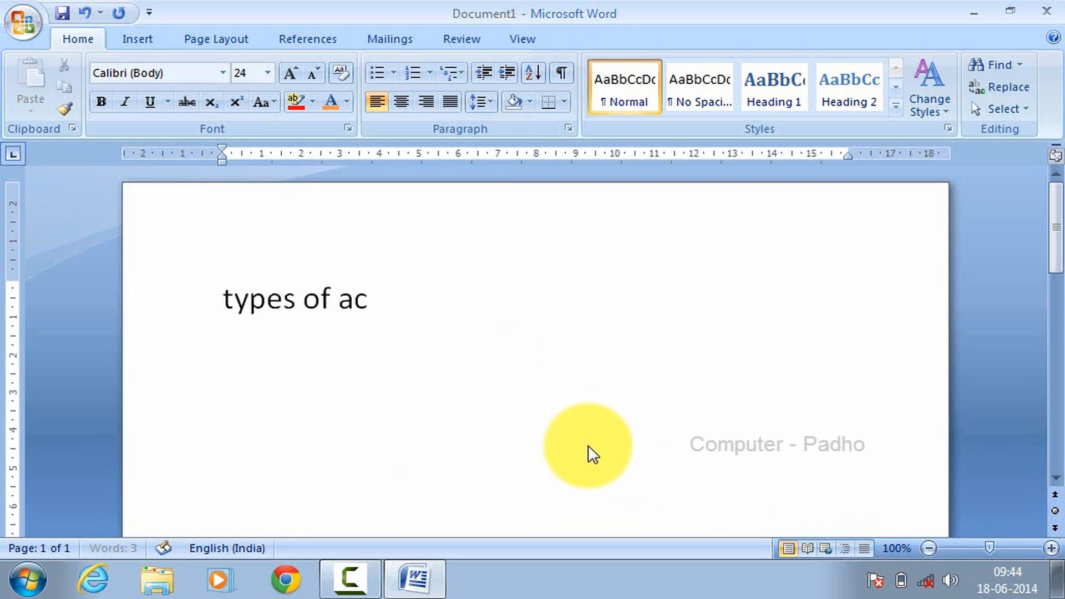
type("counts")
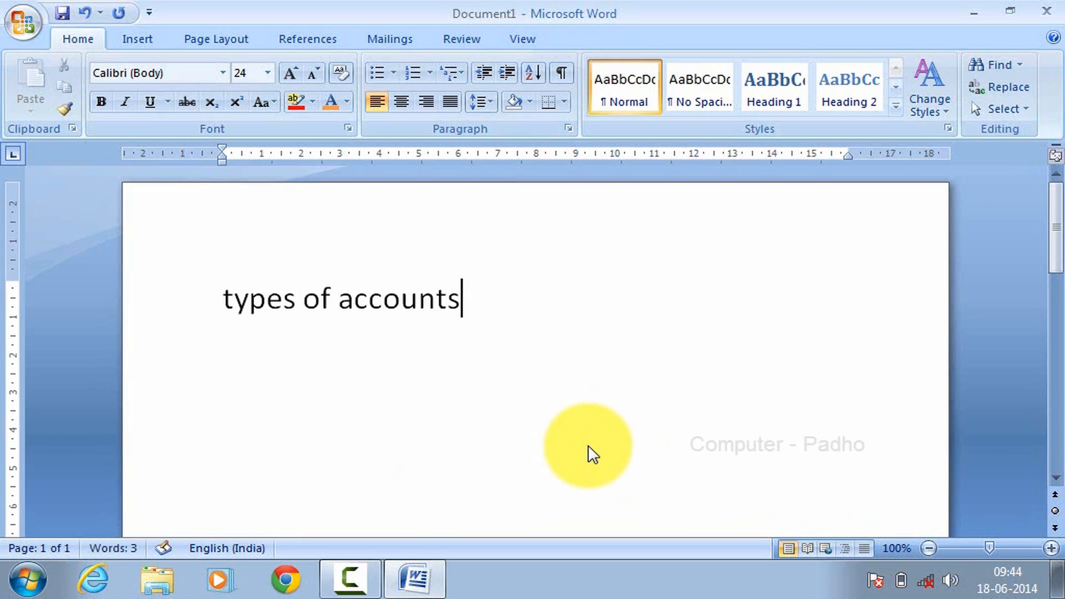
key("Return")
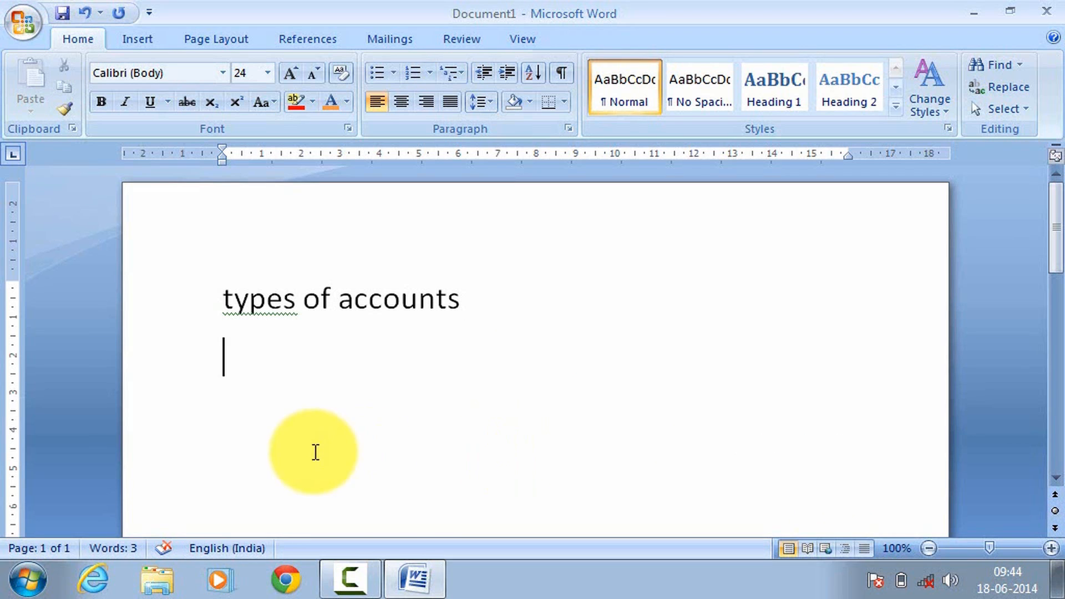
left_click(234, 299)
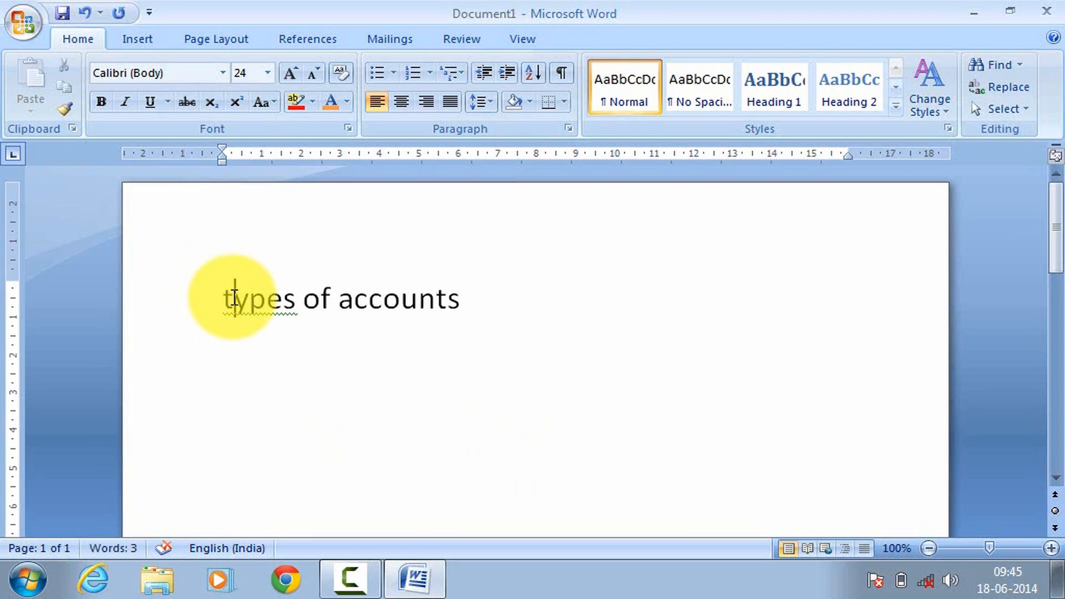
key("BackSpace")
type("T")
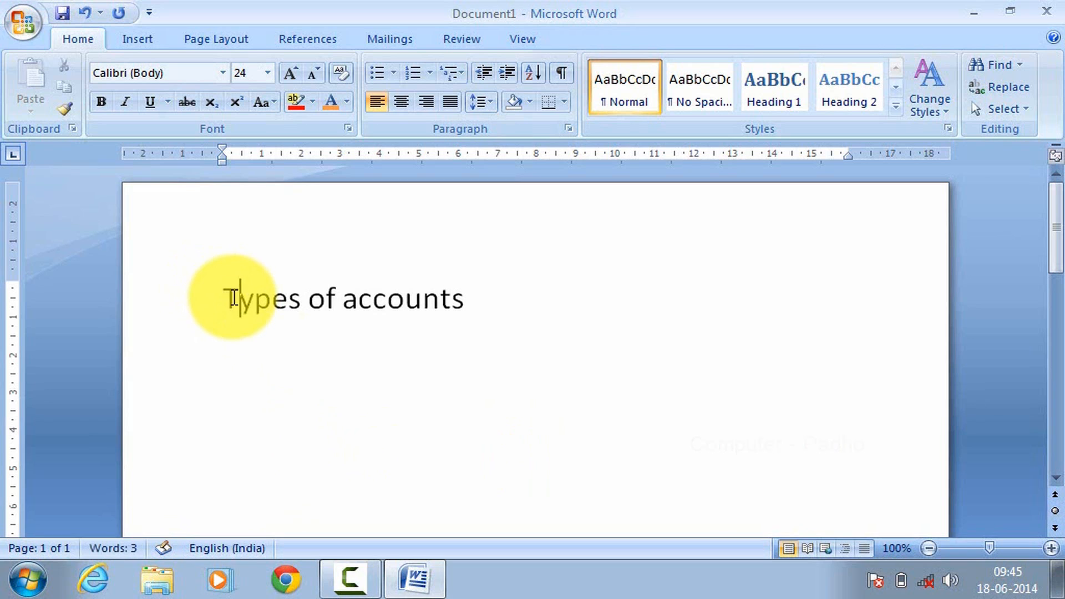
Start a multilevel list in the 1), a), i) format below the heading, with "Real accounts" as its first item.
left_click(498, 302)
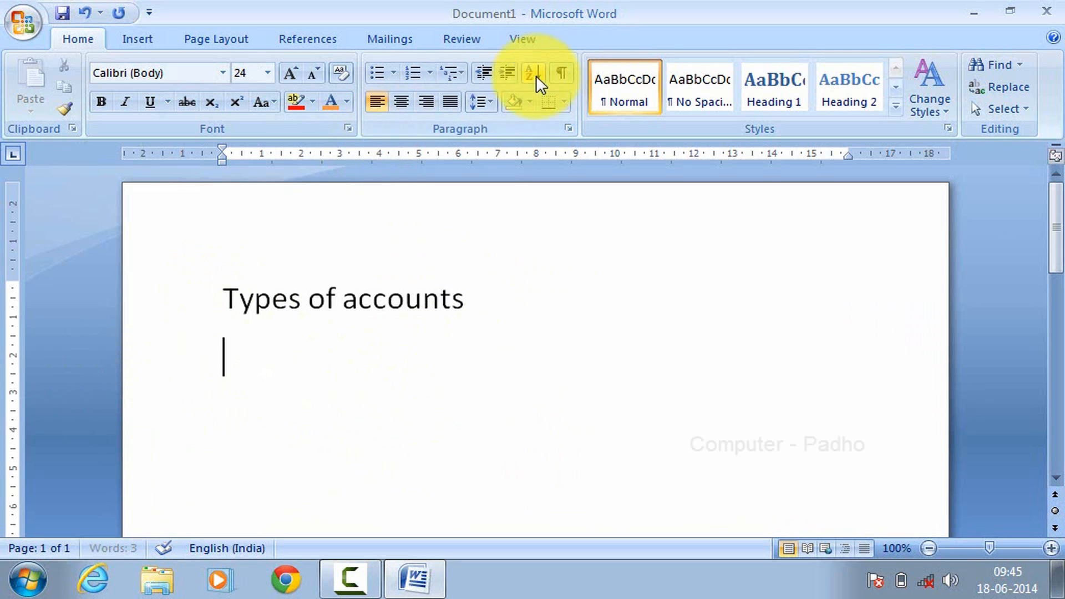
left_click(461, 72)
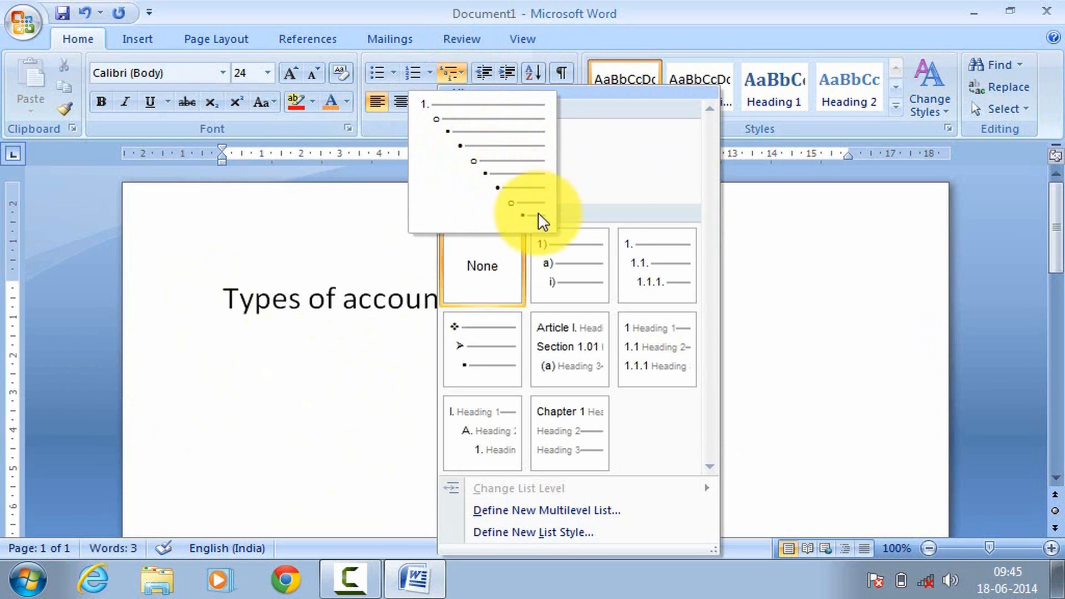
left_click(579, 261)
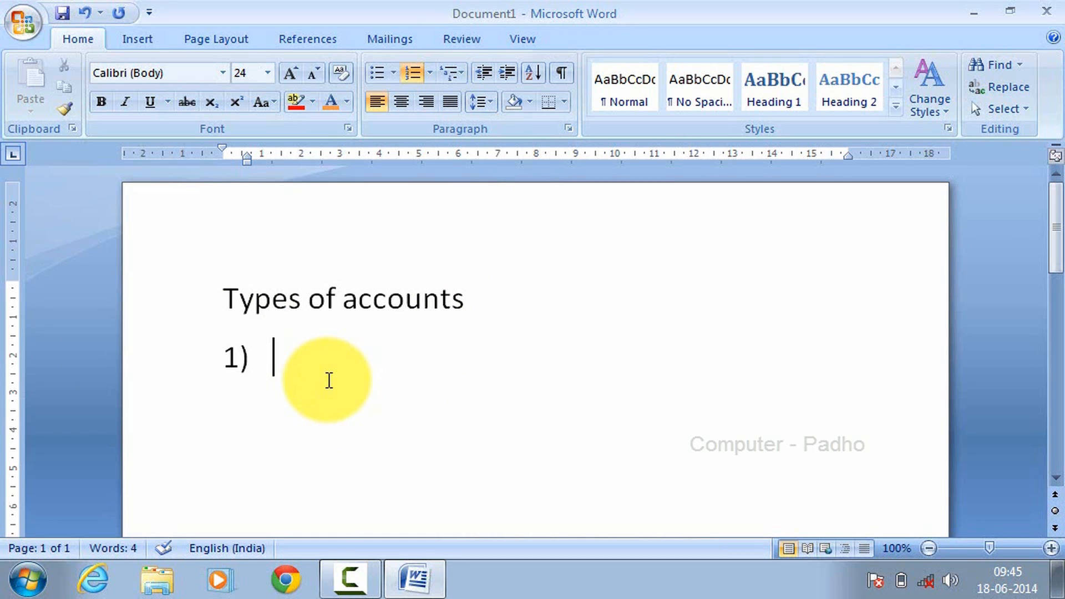
type("Real")
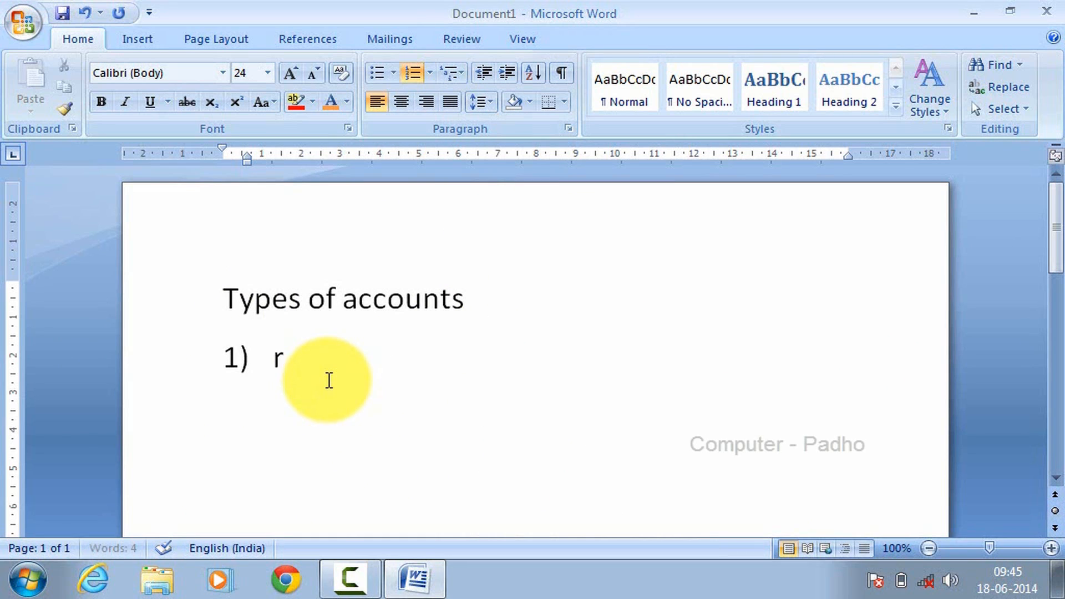
type(" accounts")
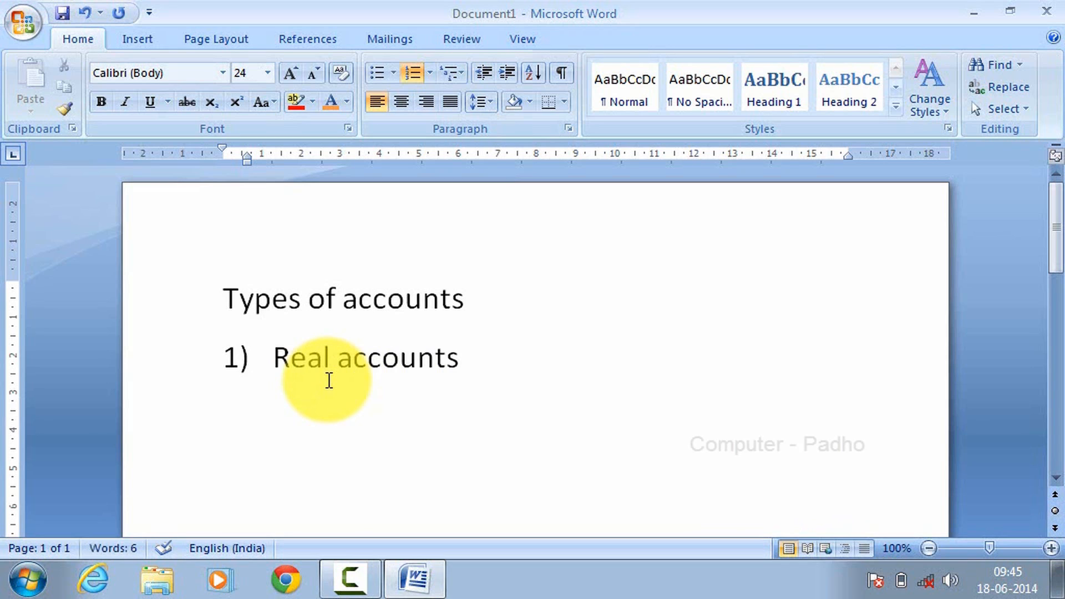
Add "Building" as a second-level item under Real accounts.
key("Return")
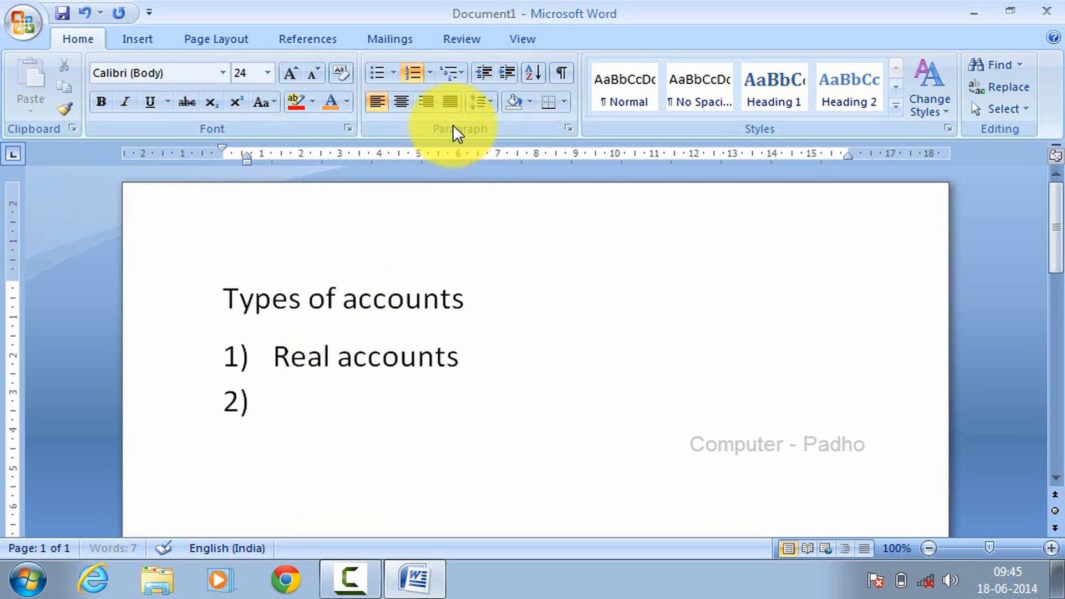
left_click(506, 75)
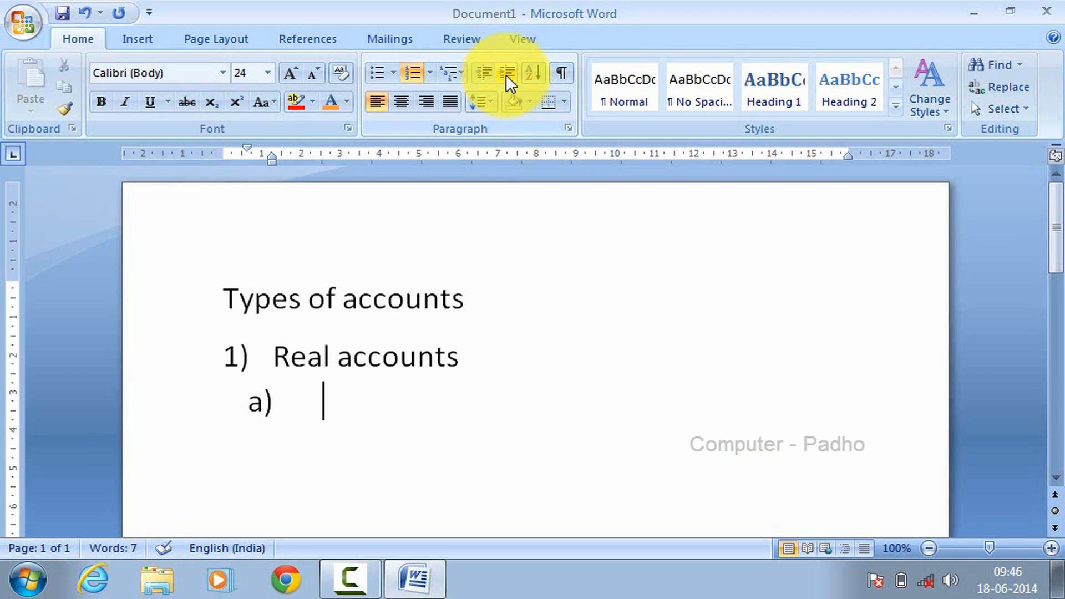
type("uilding")
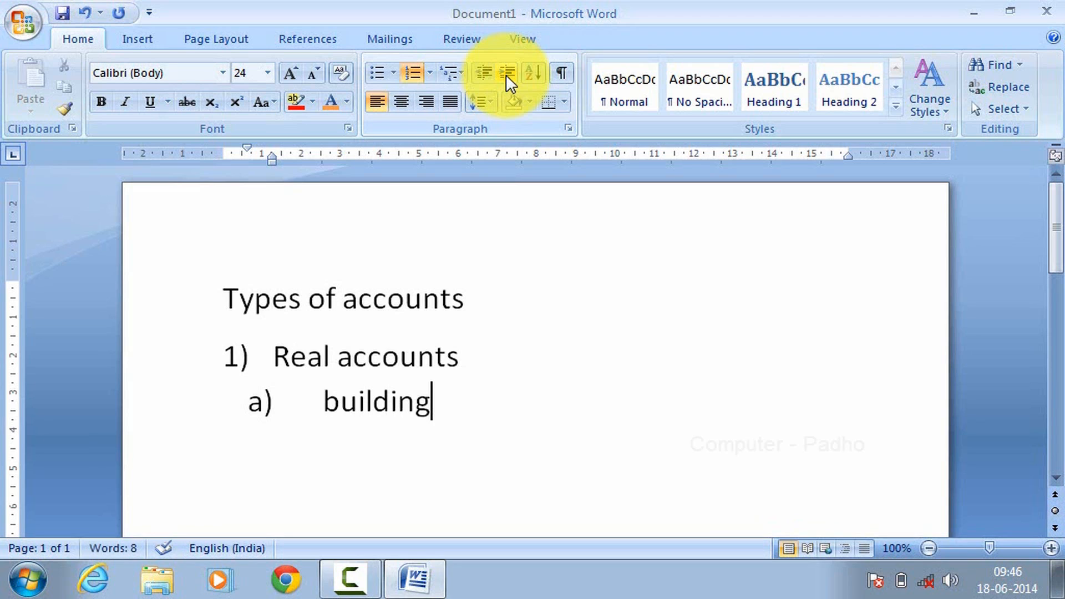
Add "Factory building" and "Office building" as third-level items under Building.
key("Return")
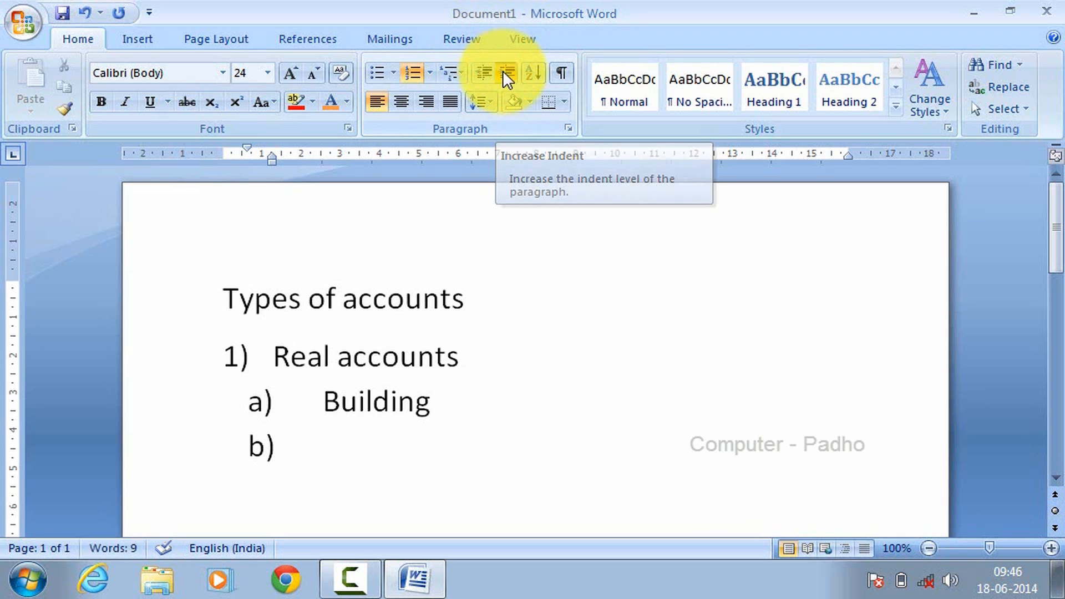
left_click(506, 72)
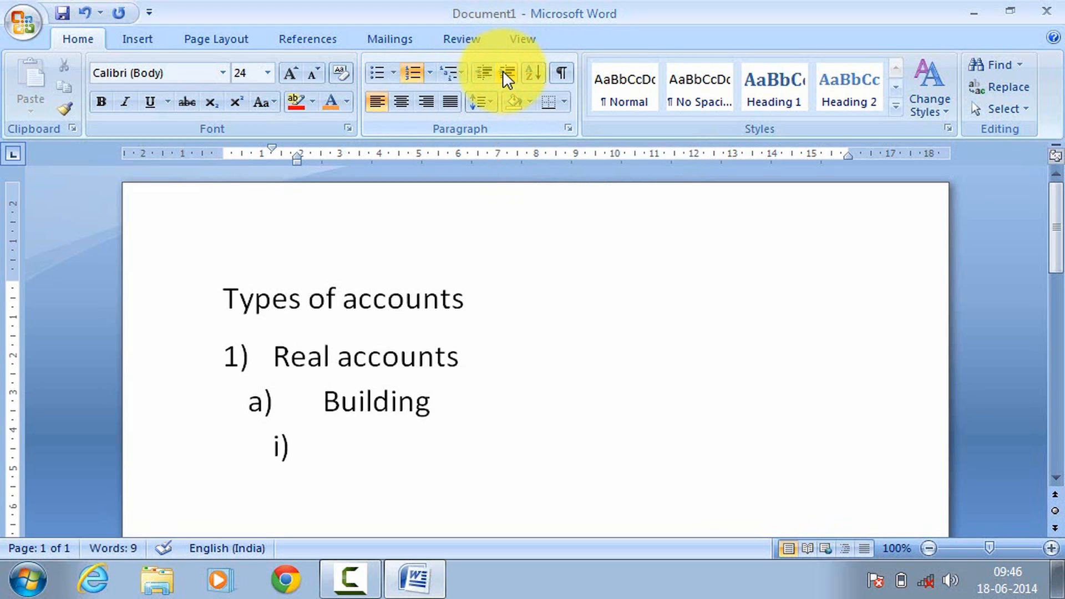
type("fac")
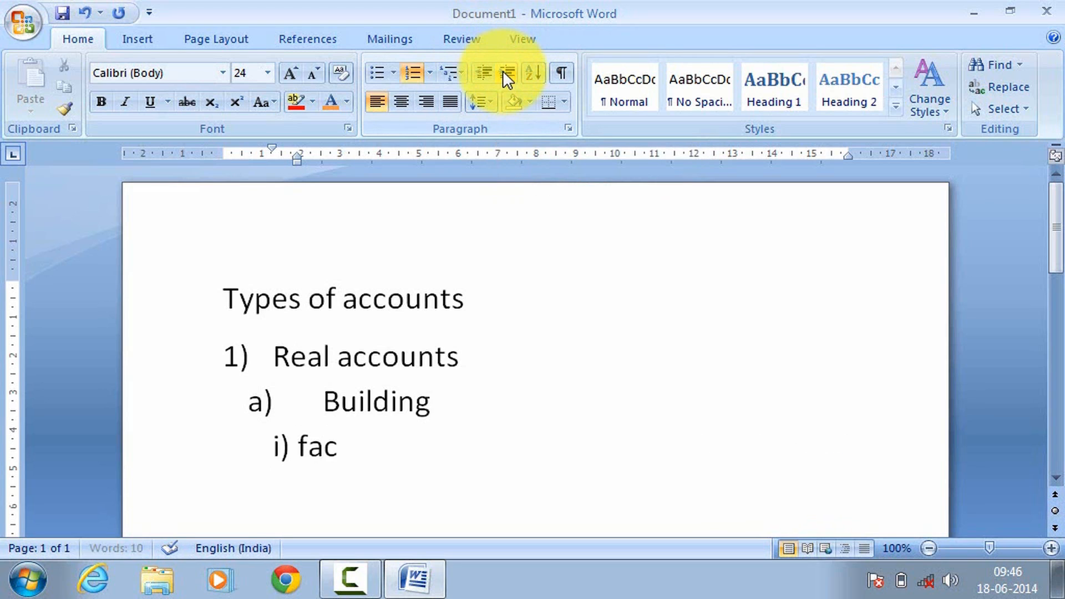
type("tory ")
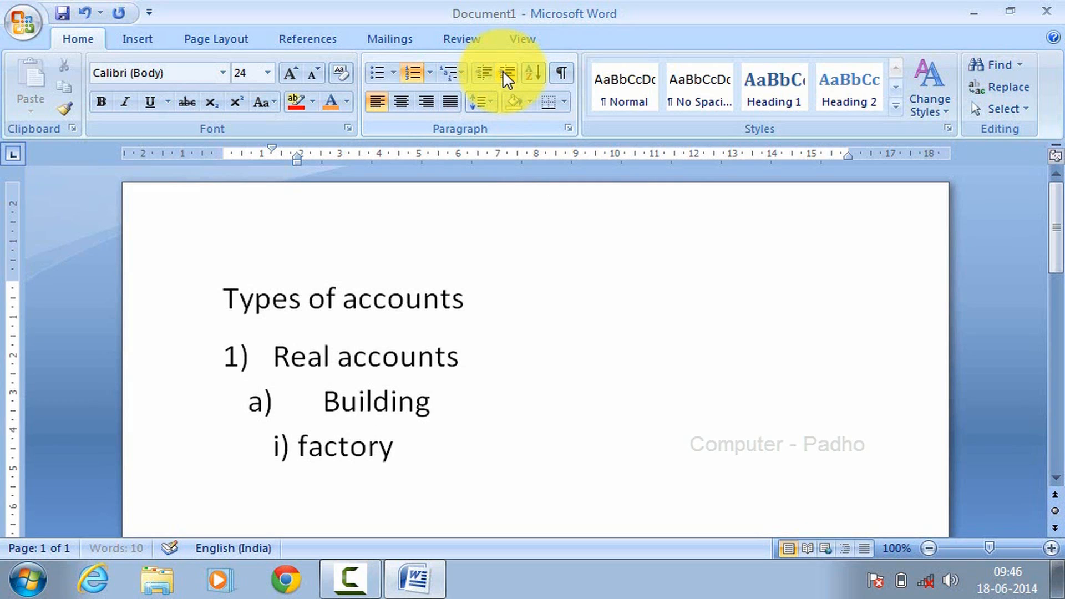
type("buil")
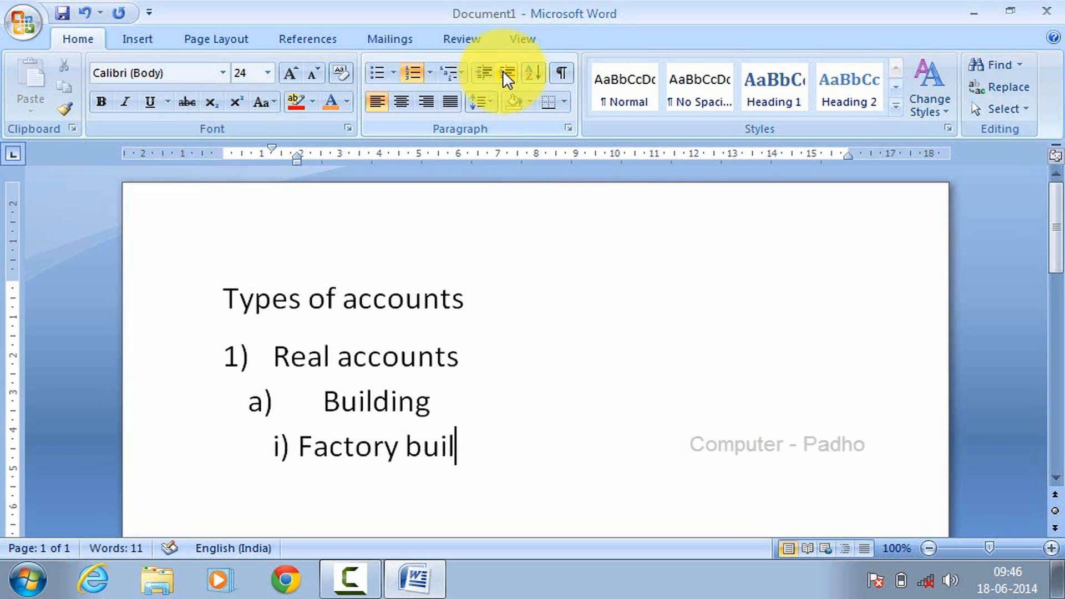
type("ding")
key("Return")
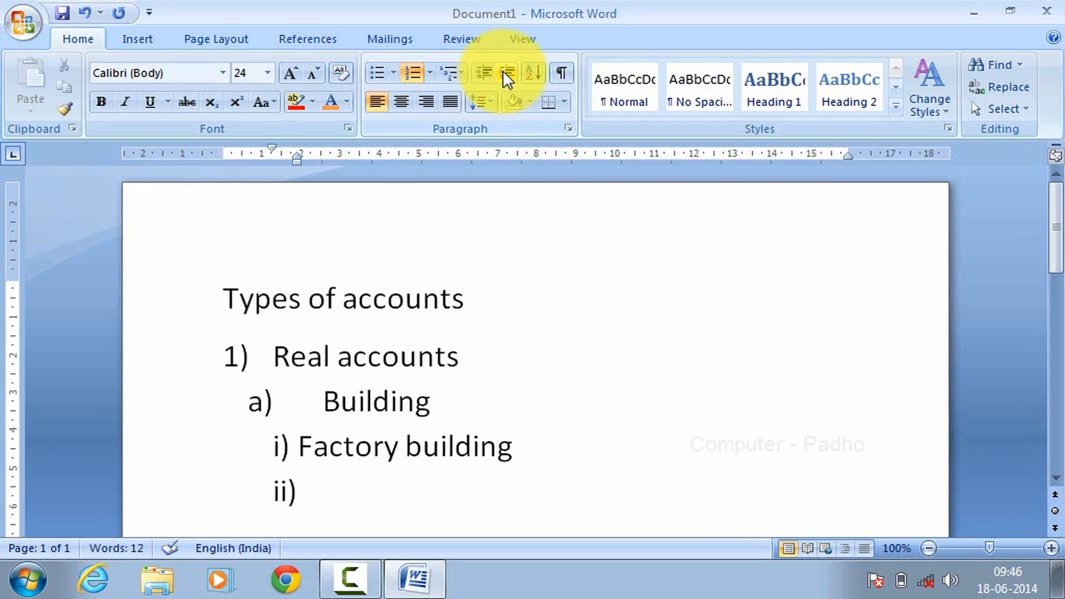
type("office")
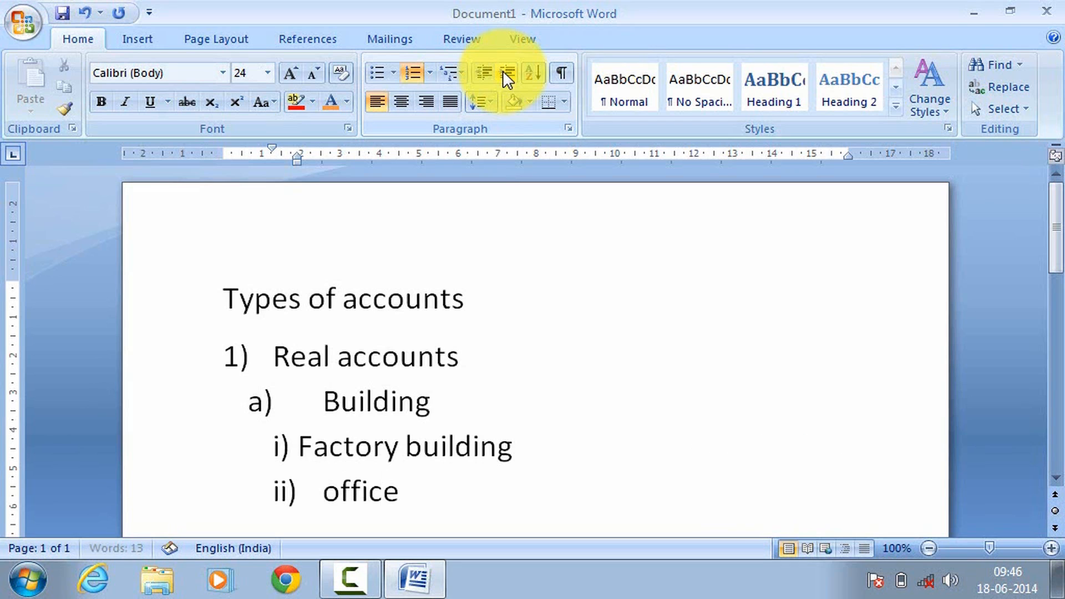
type(" bu")
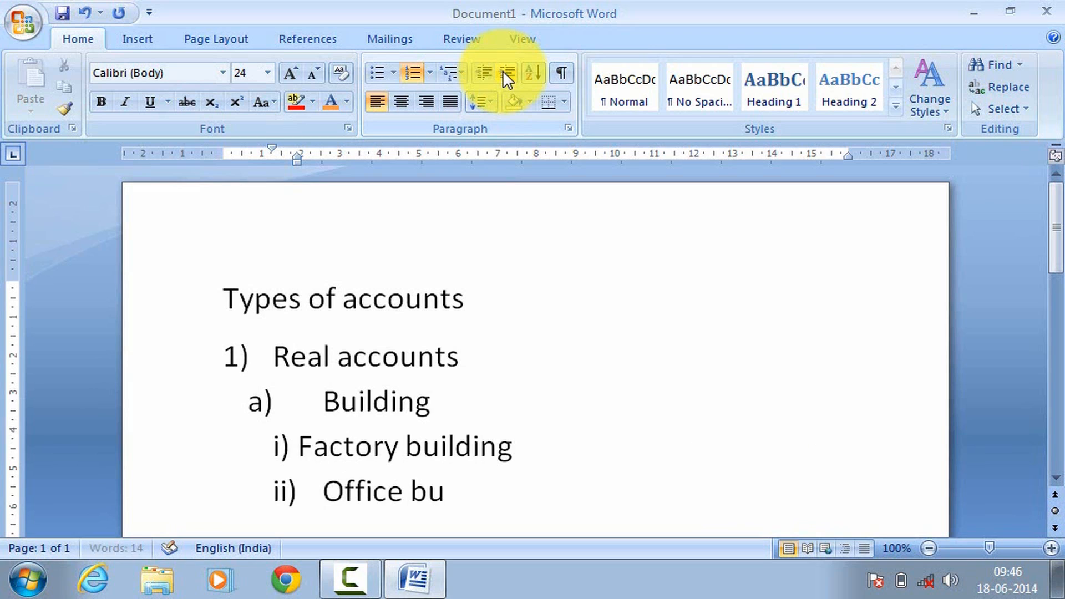
type("ilding")
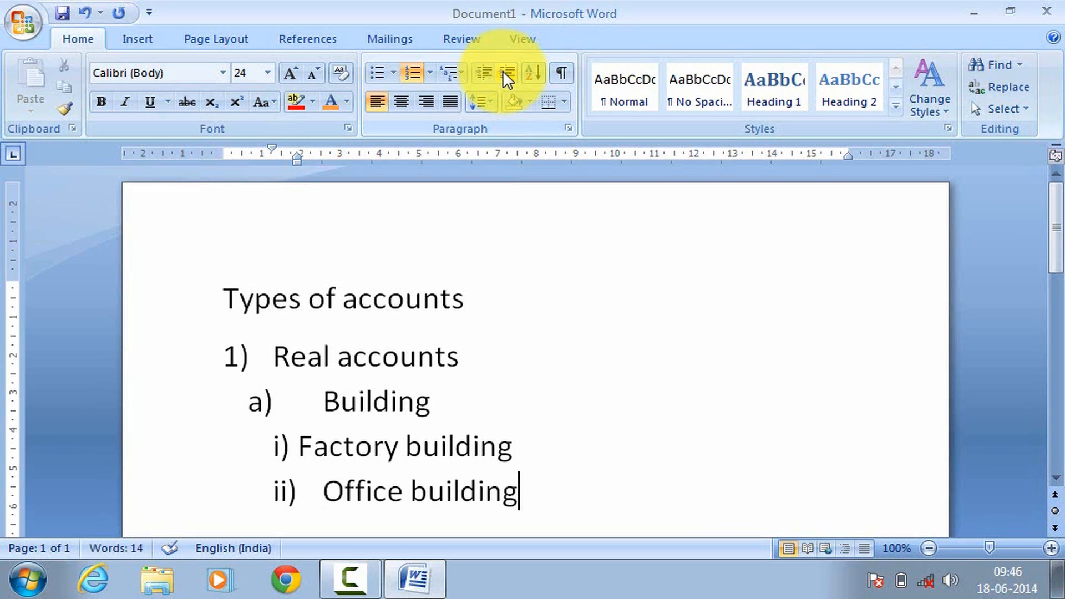
Add "Furniture" as the next second-level item, one level up from Office building.
key("Return")
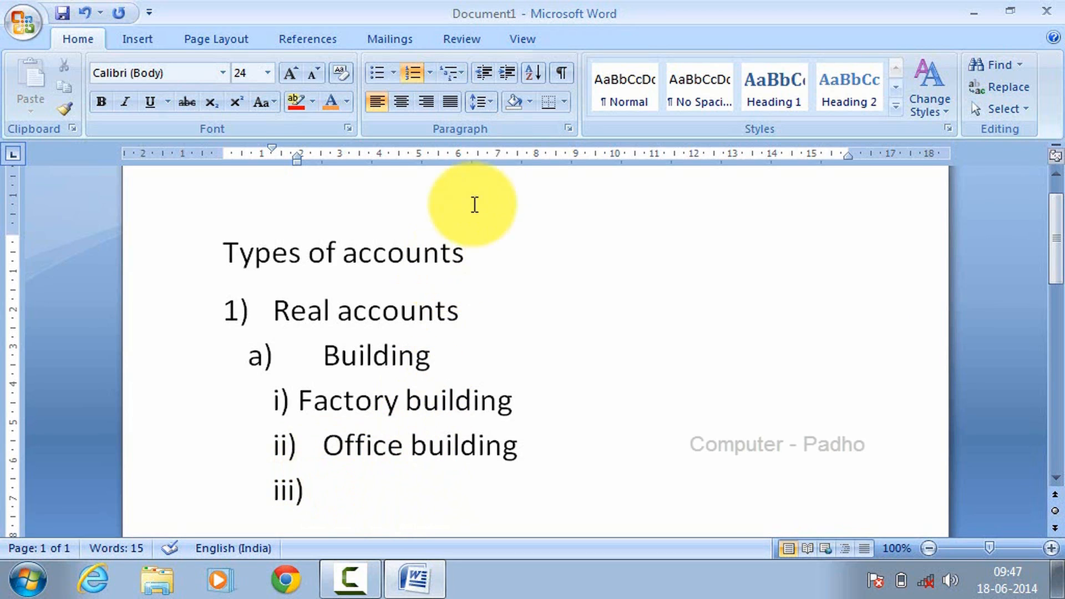
left_click(487, 68)
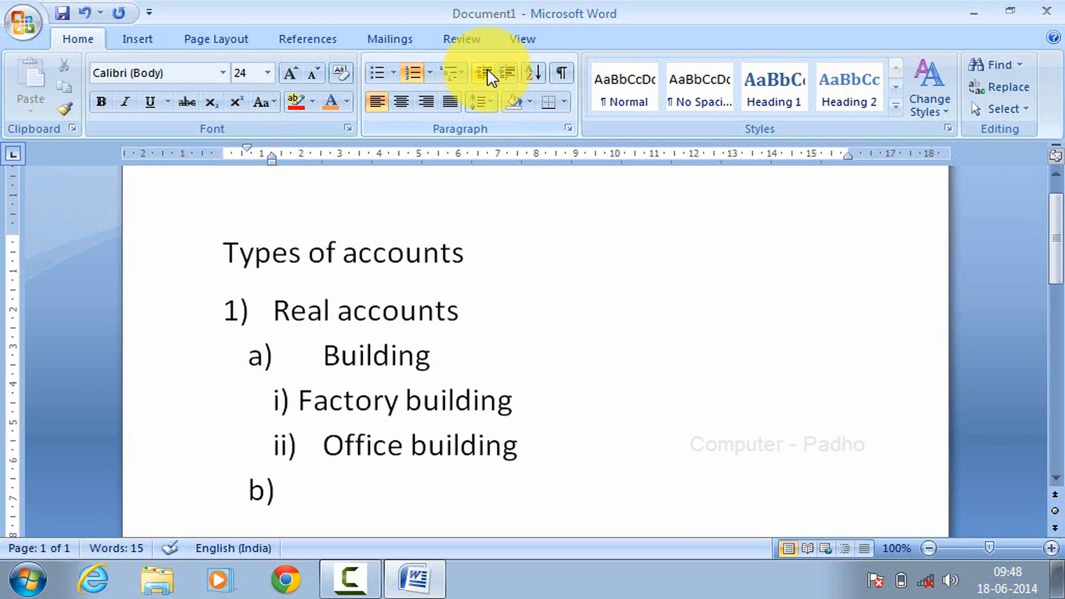
type("furniture")
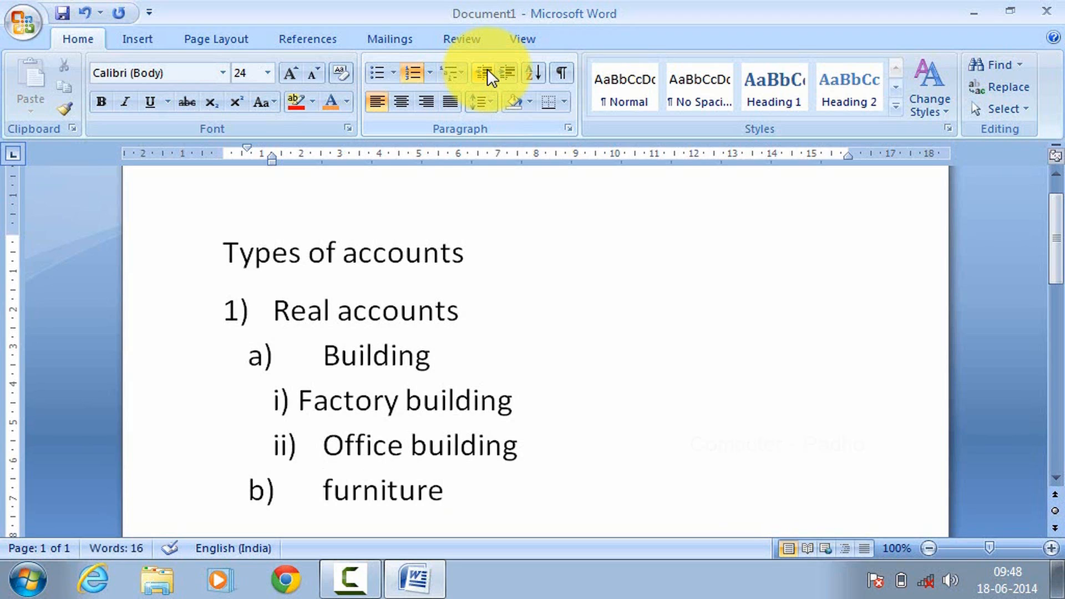
Add "Factory furniture" and "Office furniture" as third-level items under Furniture.
key("Return")
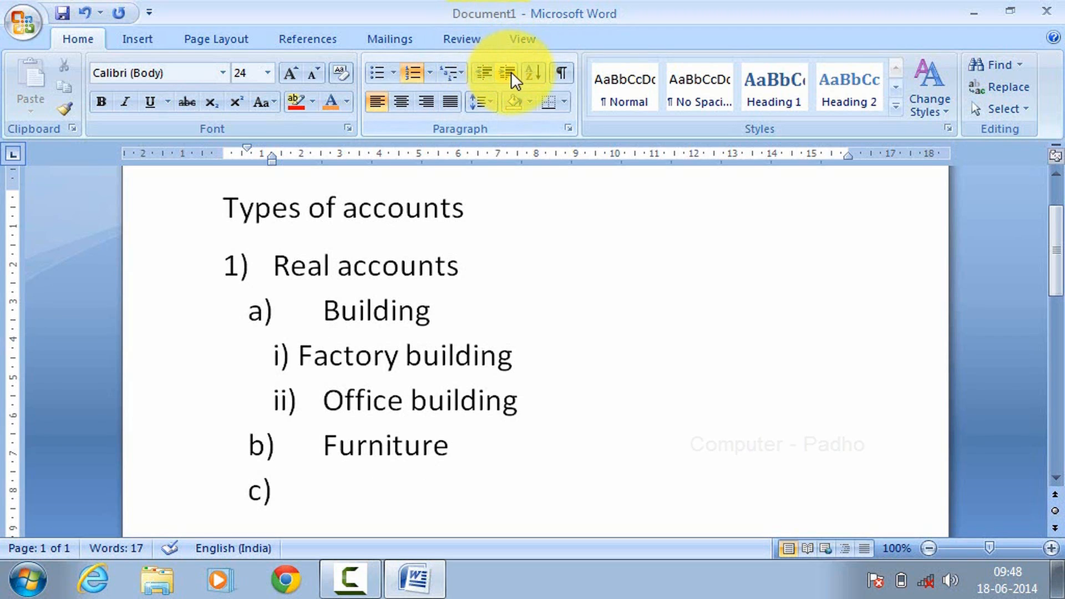
left_click(511, 71)
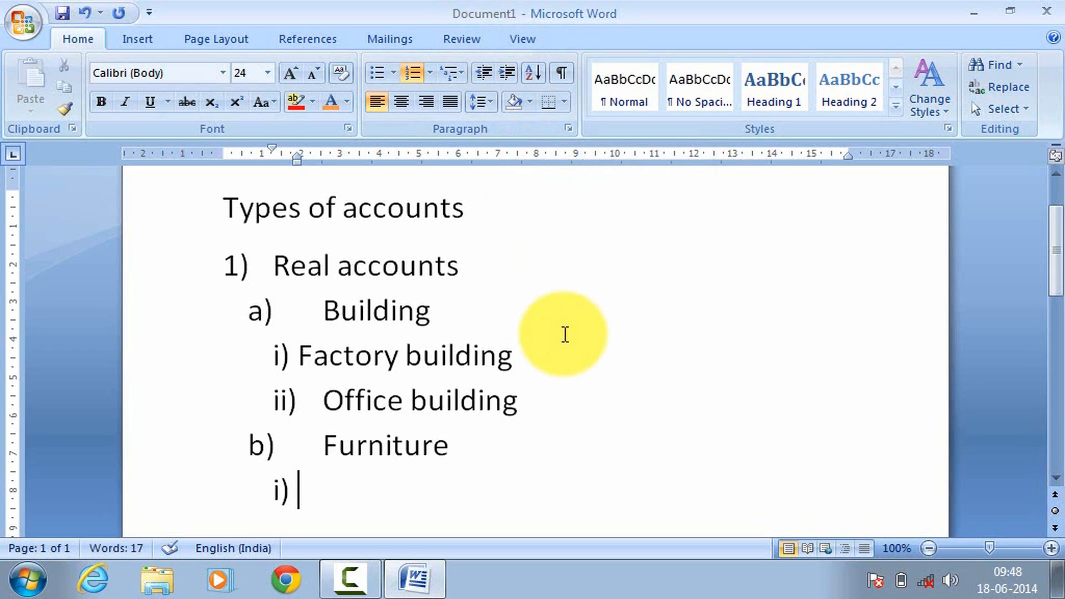
type("fac")
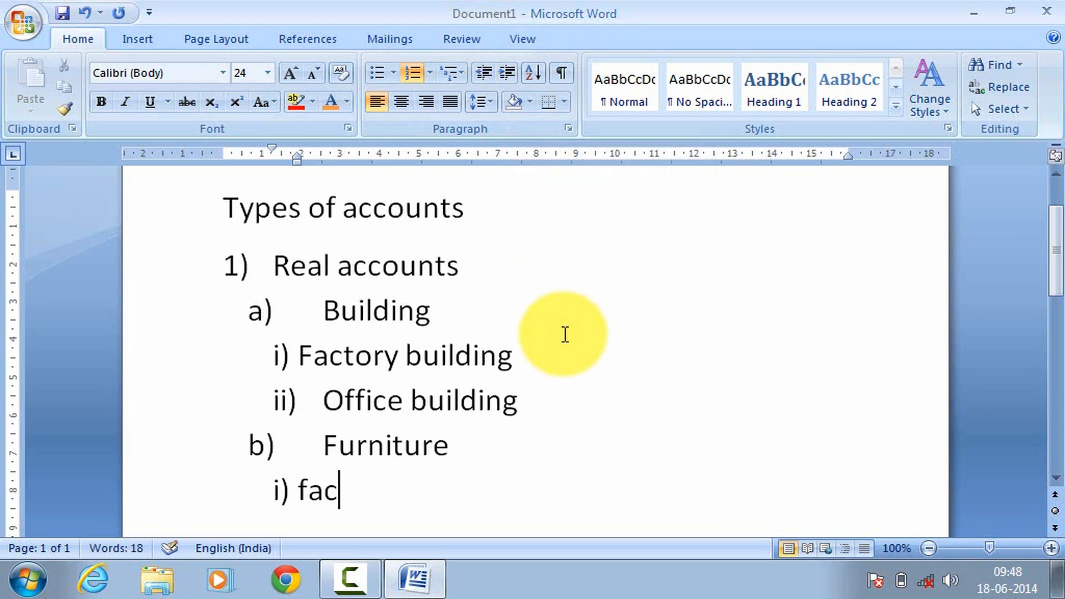
type("tory ")
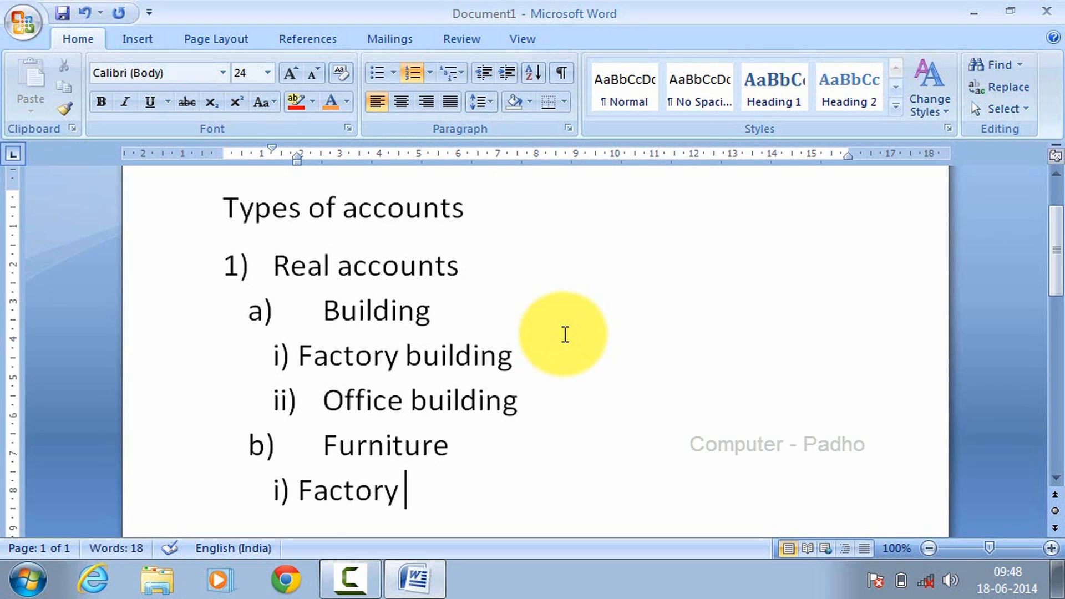
type("furnitr")
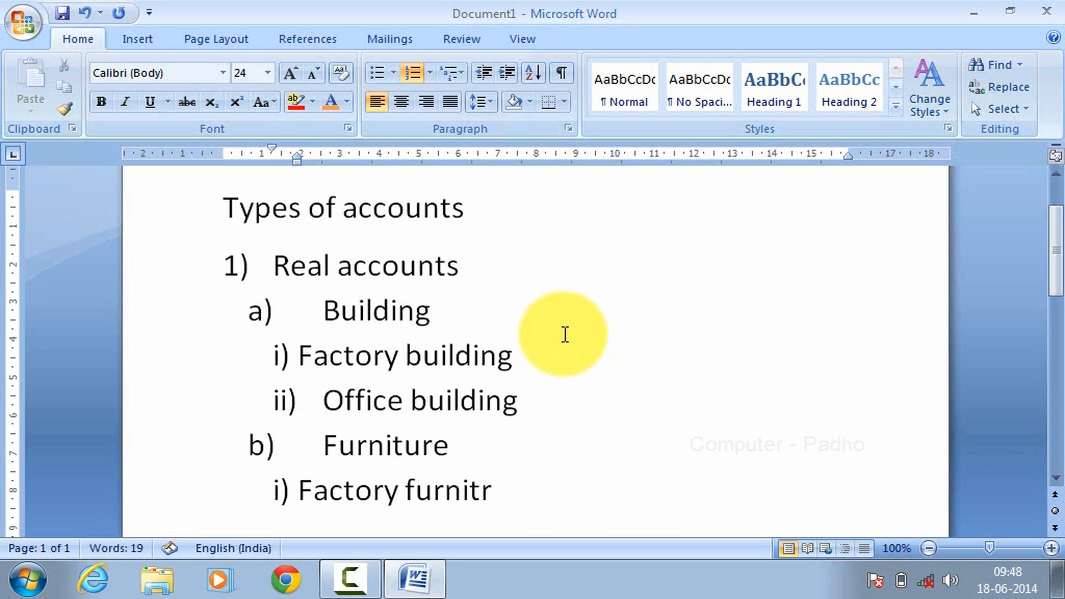
key("BackSpace")
type("ure")
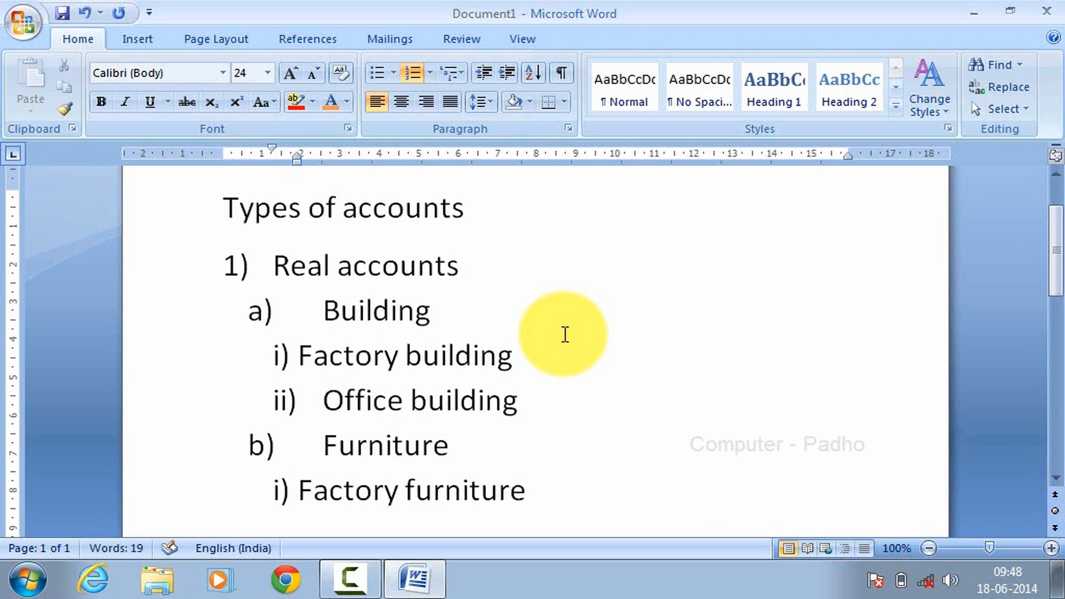
key("Return")
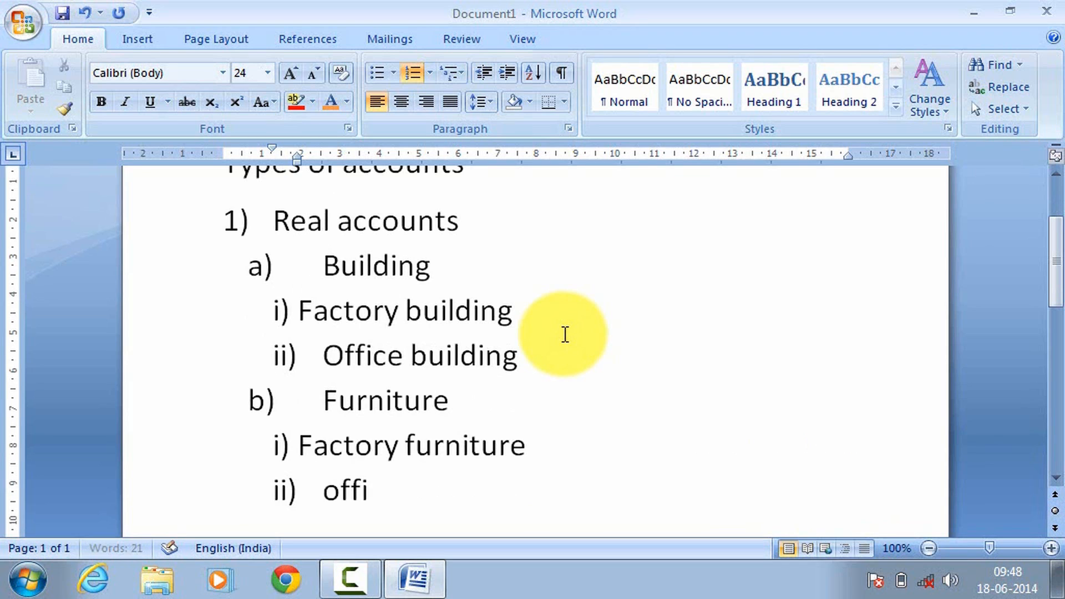
type("ce fur")
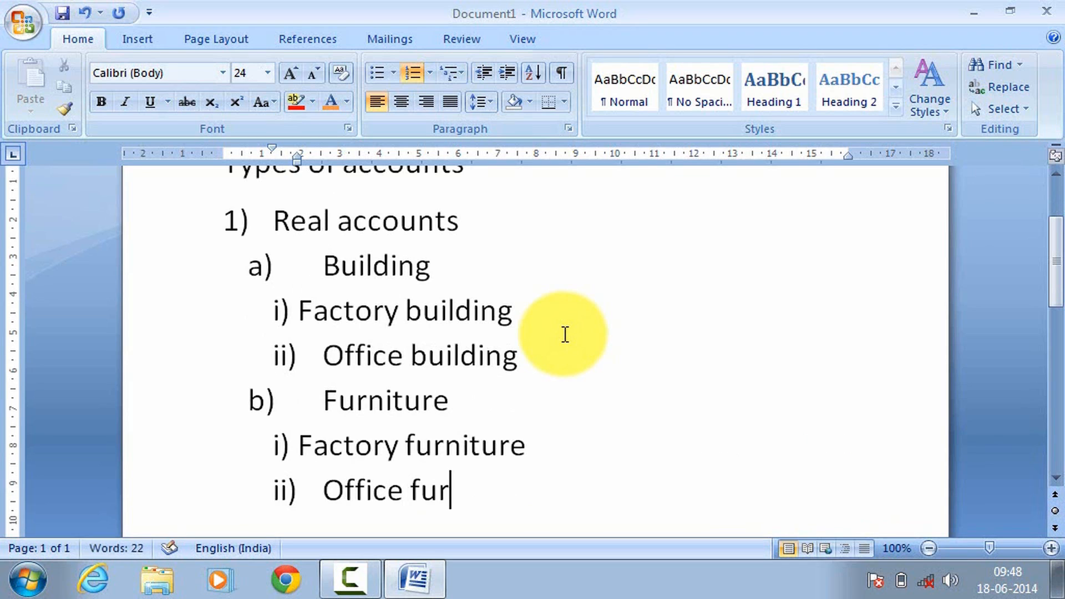
type("nitr")
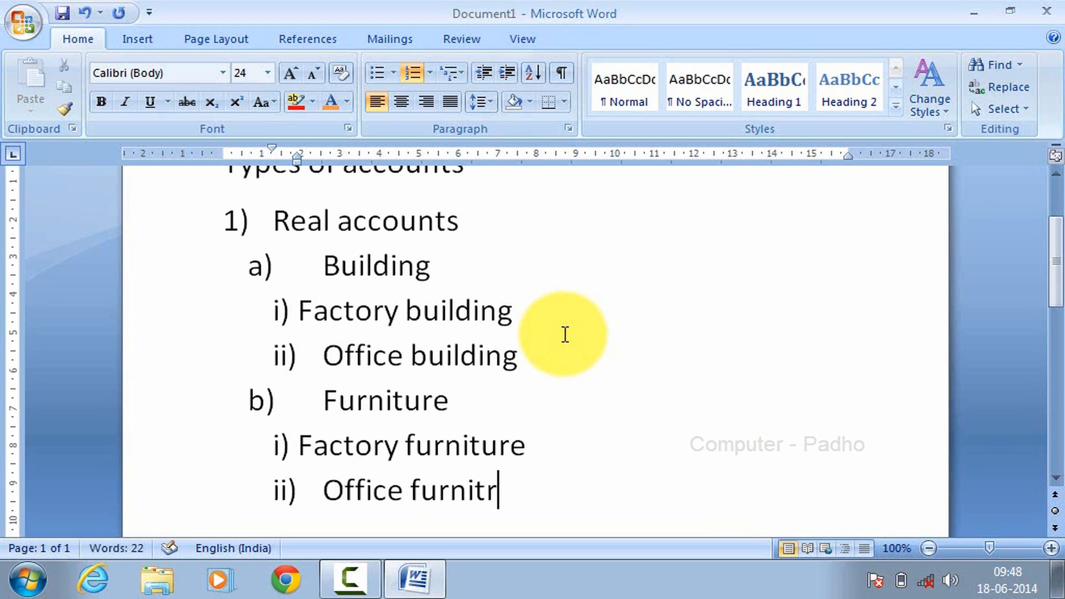
key("BackSpace")
type("ure")
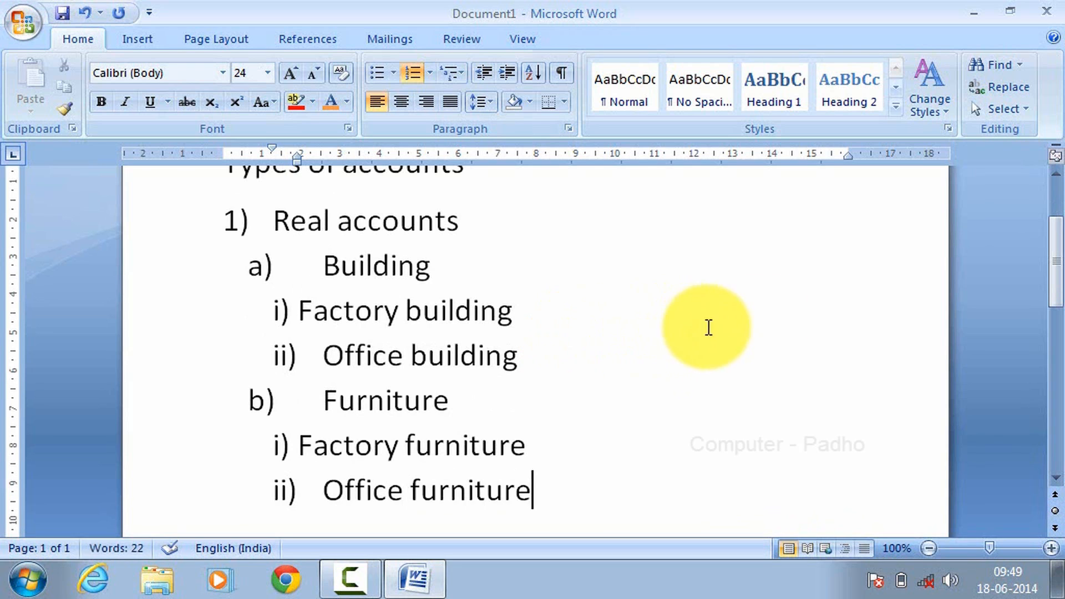
left_click_drag(1057, 280, 1060, 241)
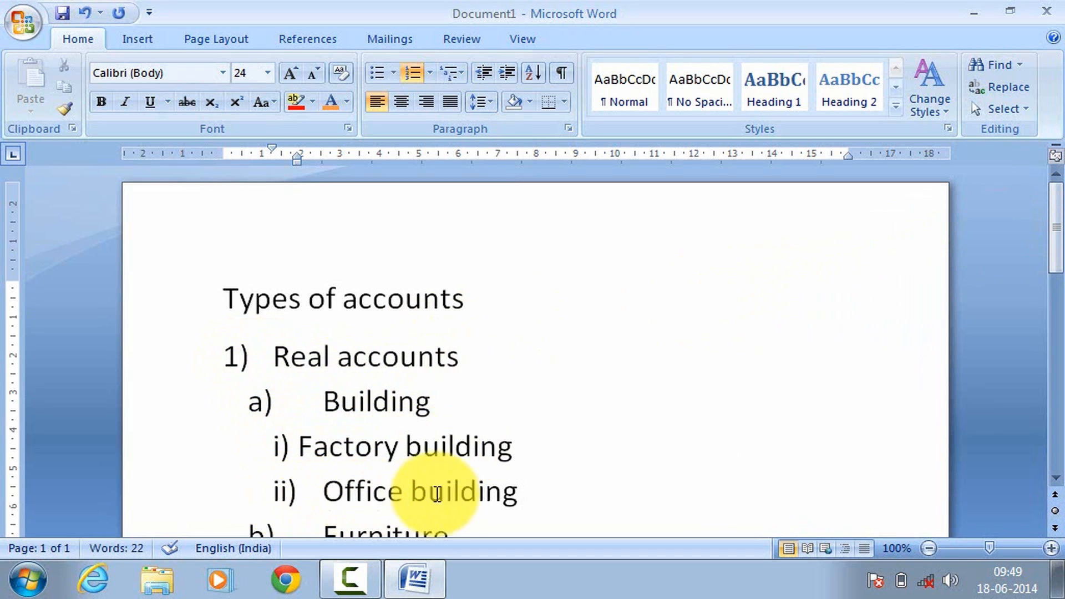
left_click_drag(1057, 226, 1057, 247)
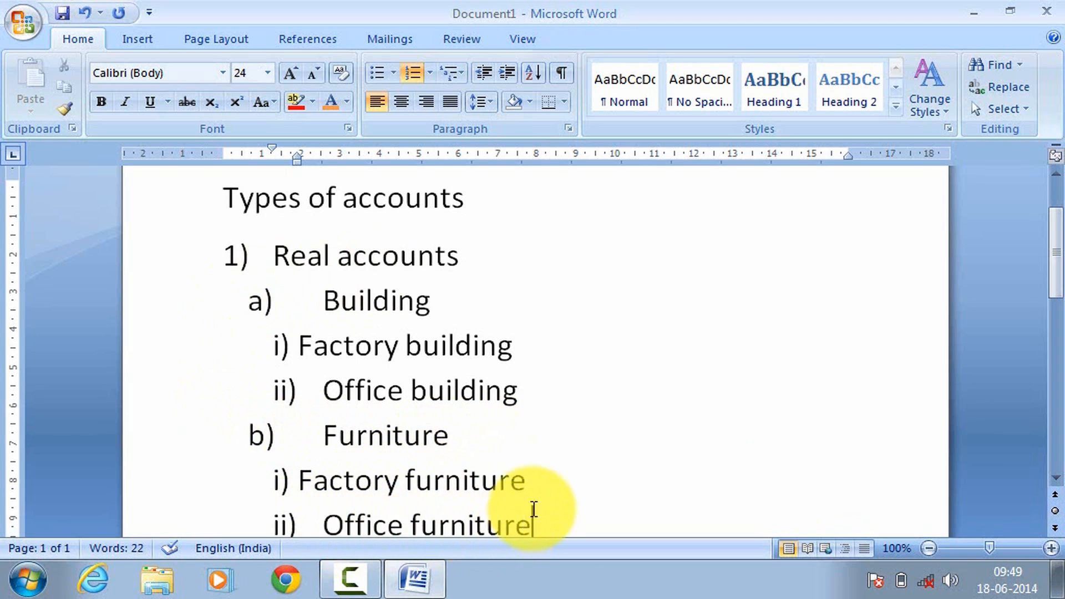
mouse_move(1062, 250)
left_mouse_down()
mouse_move(1061, 277)
mouse_move(1061, 244)
left_mouse_up()
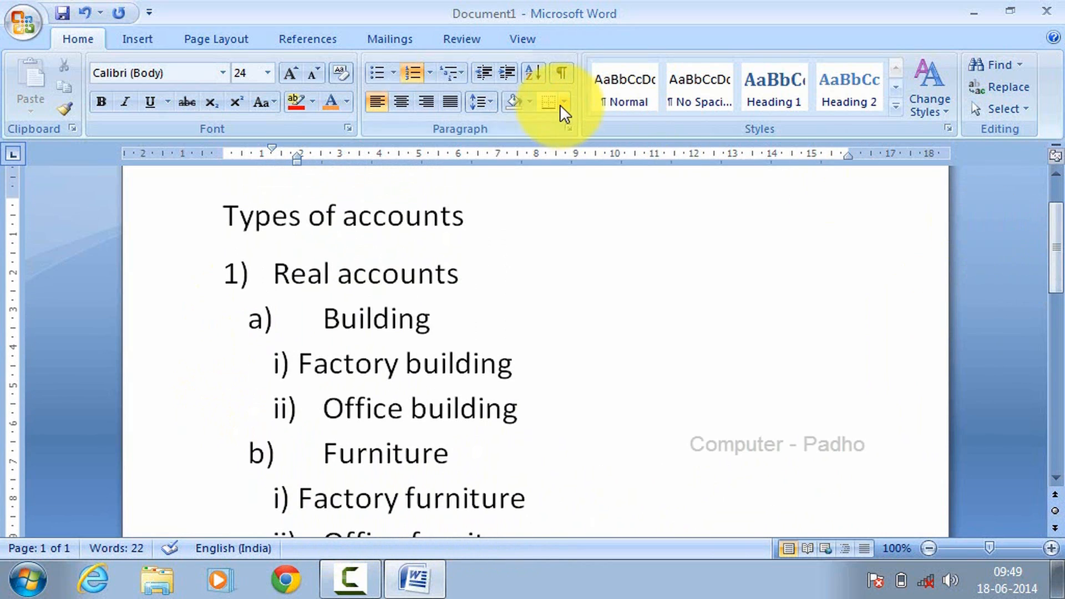